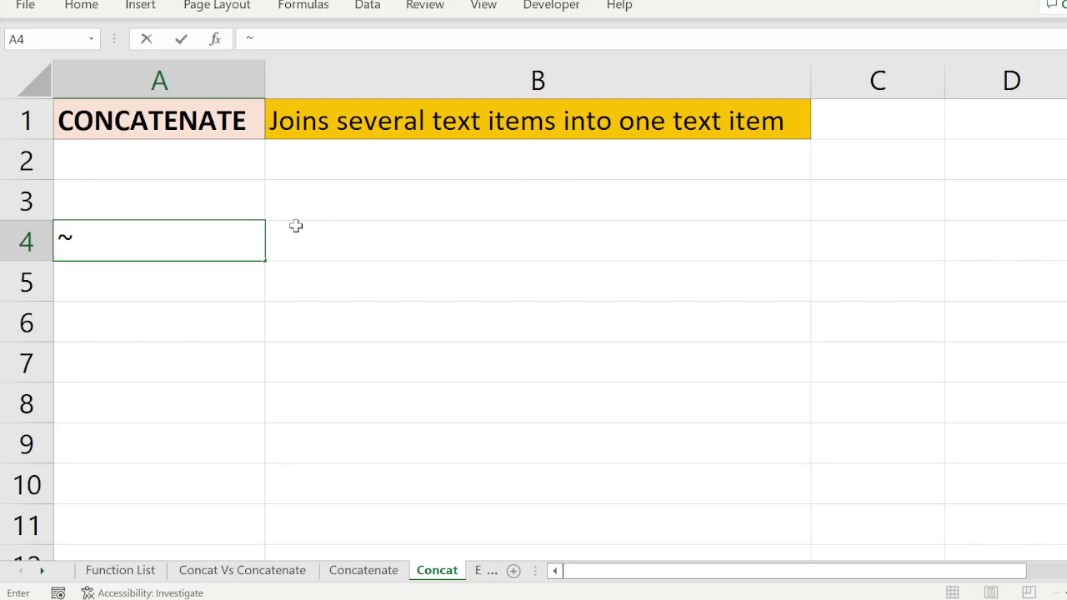
Enter headers City in A4 and Country in B4, with Delhi in A5 and India in B5
left_click(215, 283)
left_click(200, 242)
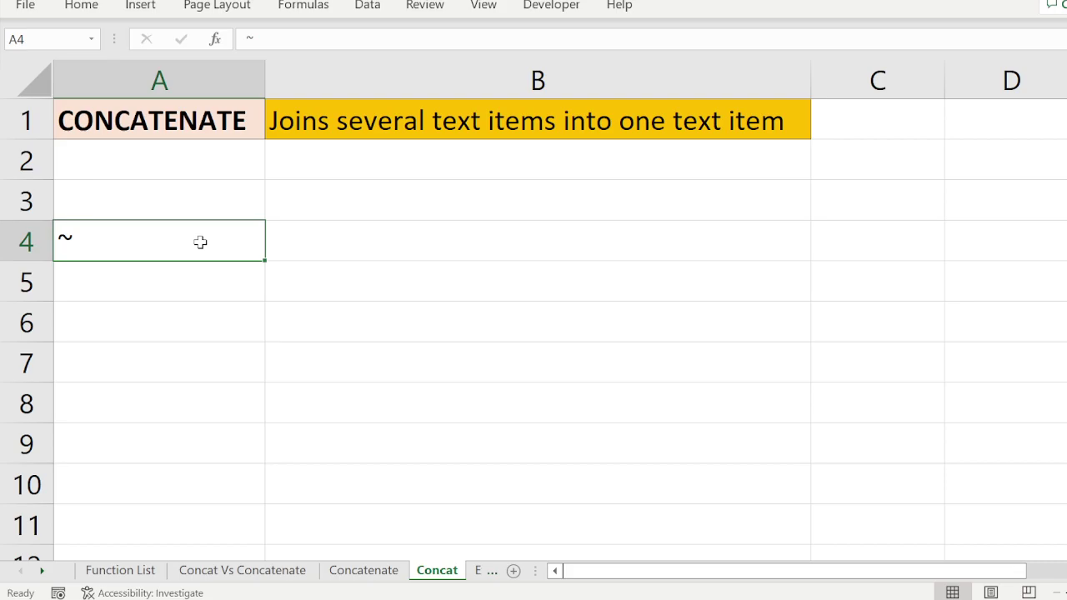
type("City")
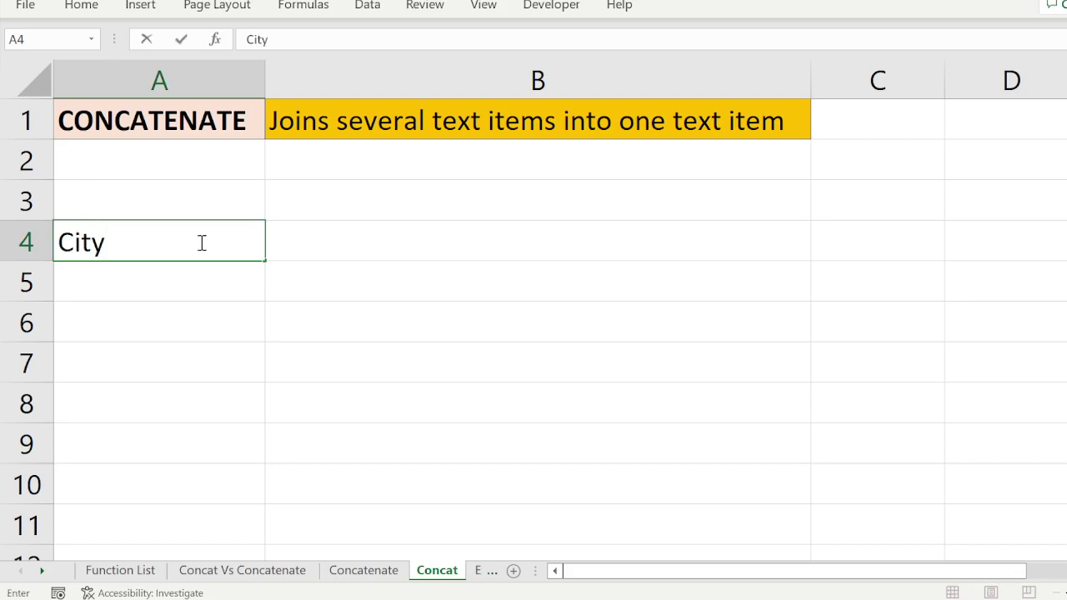
left_click(327, 239)
type("Country")
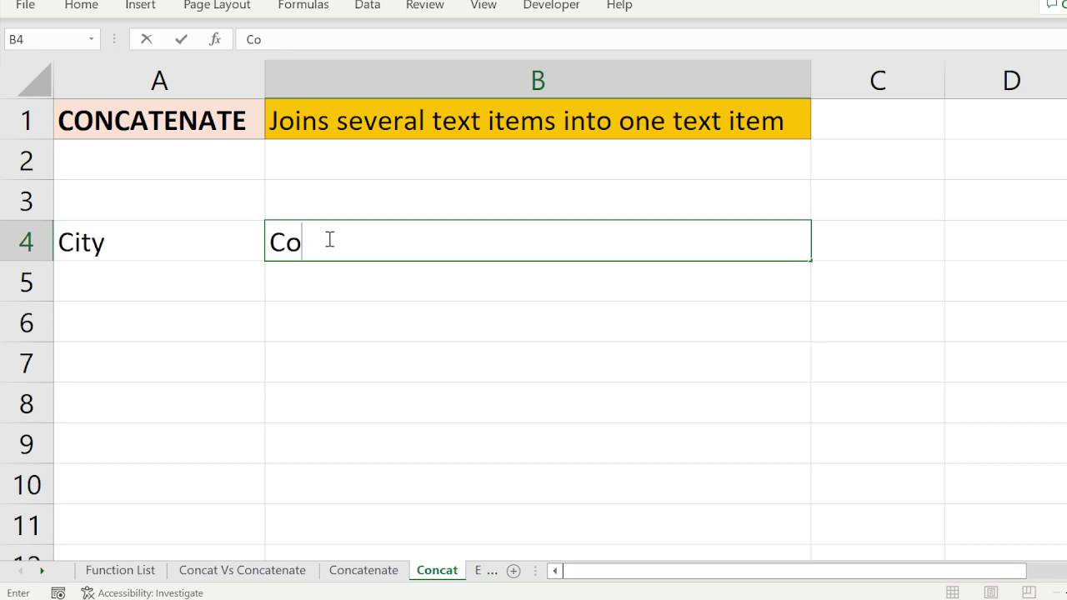
left_click(105, 270)
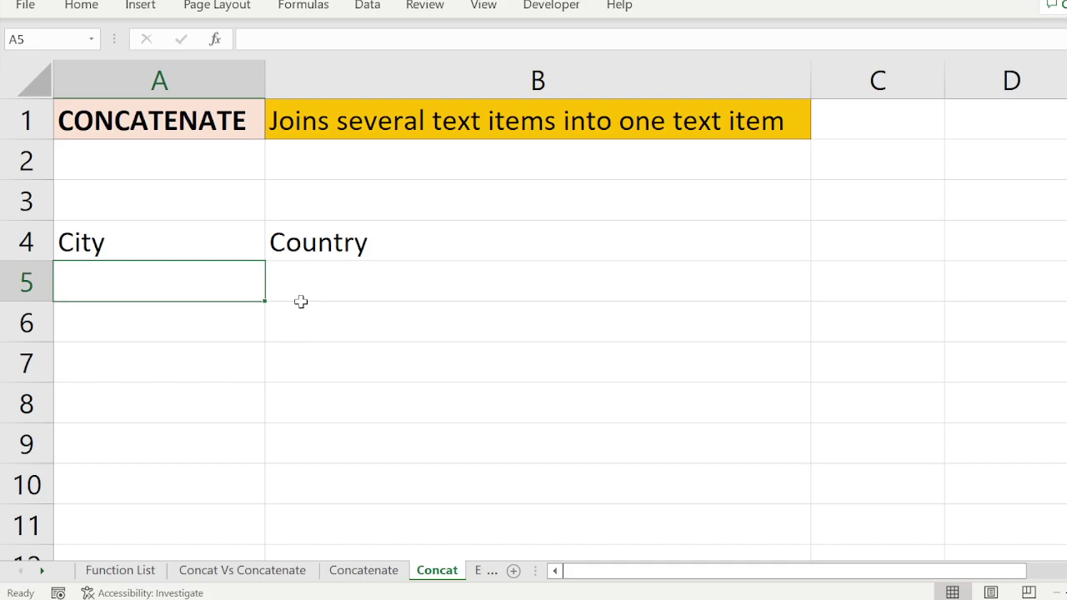
type("Delhi")
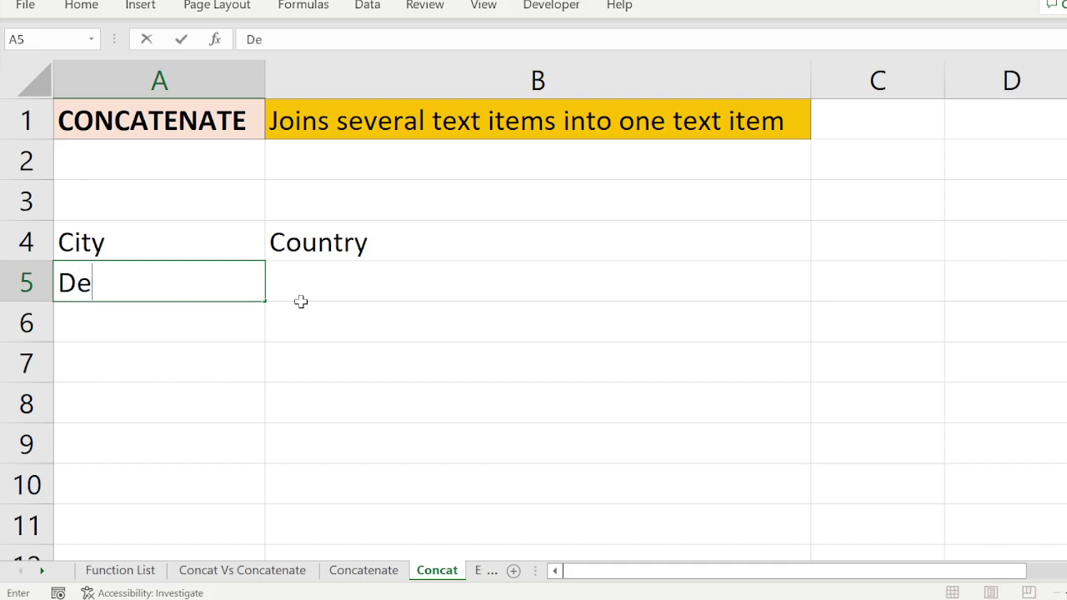
left_click(348, 289)
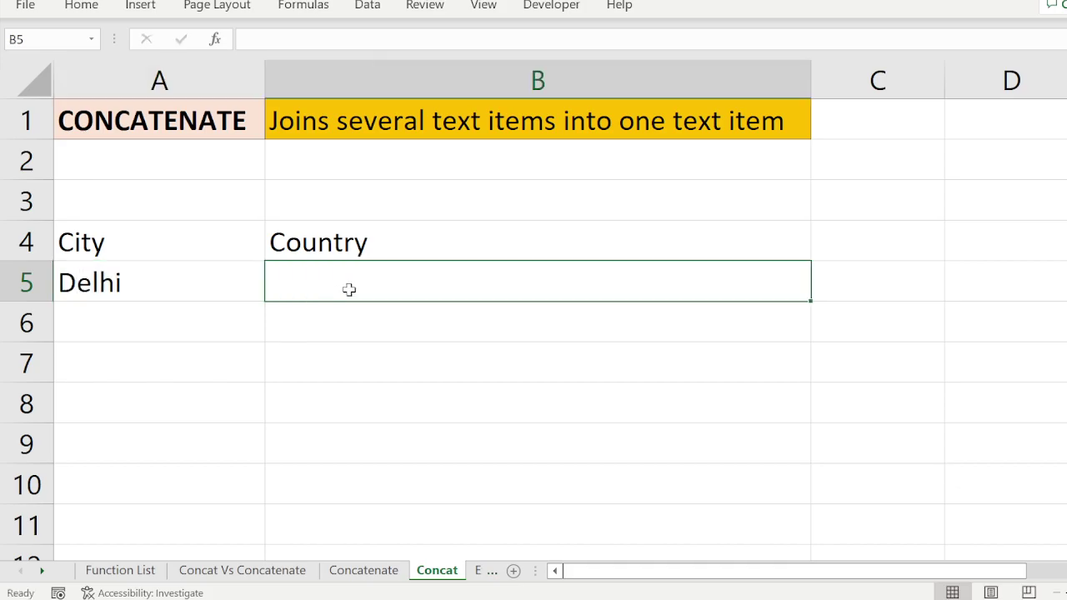
type("India")
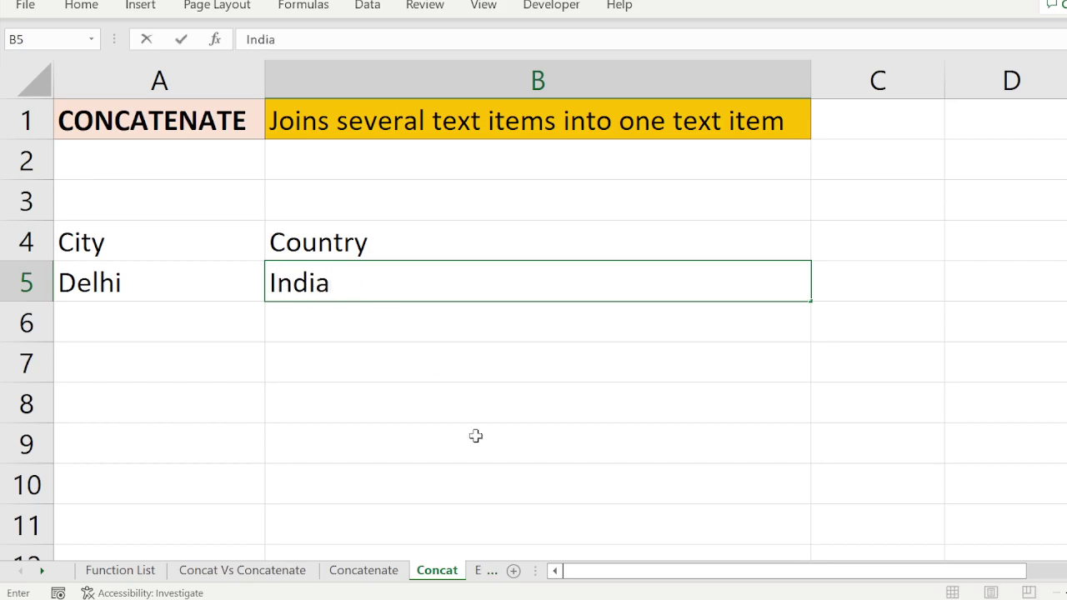
left_click(486, 396)
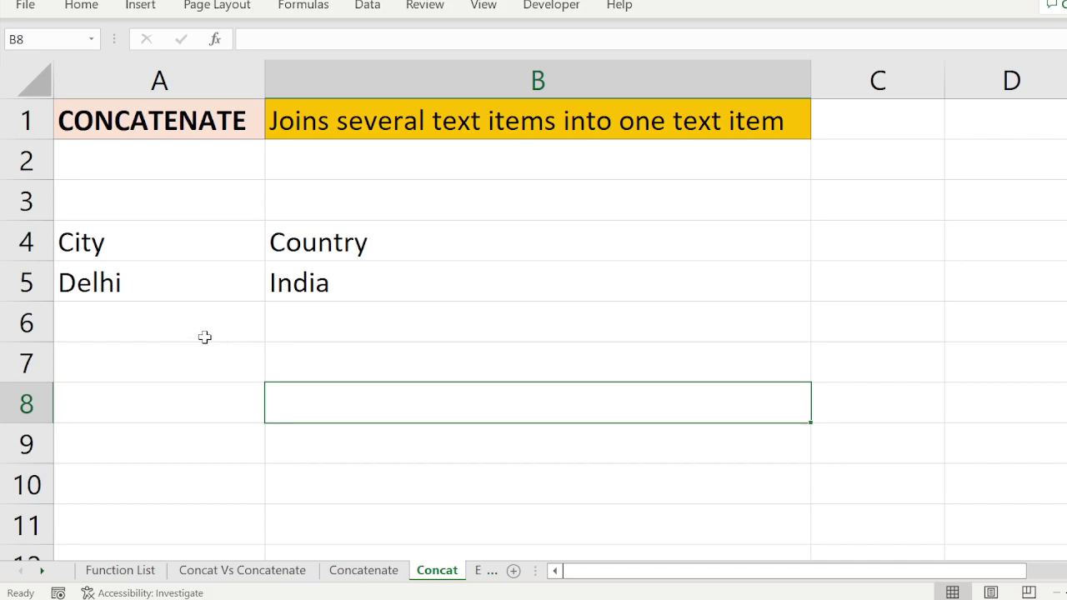
left_click(184, 368)
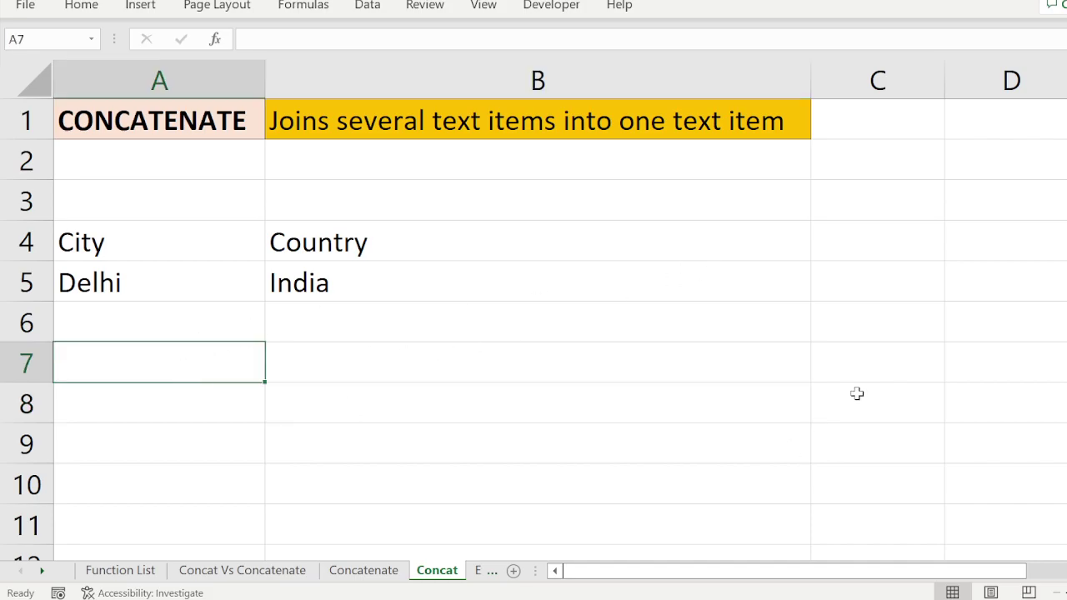
Enter =CONCATENATE(A5,B5) in C4 so it displays DelhiIndia
left_click(864, 247)
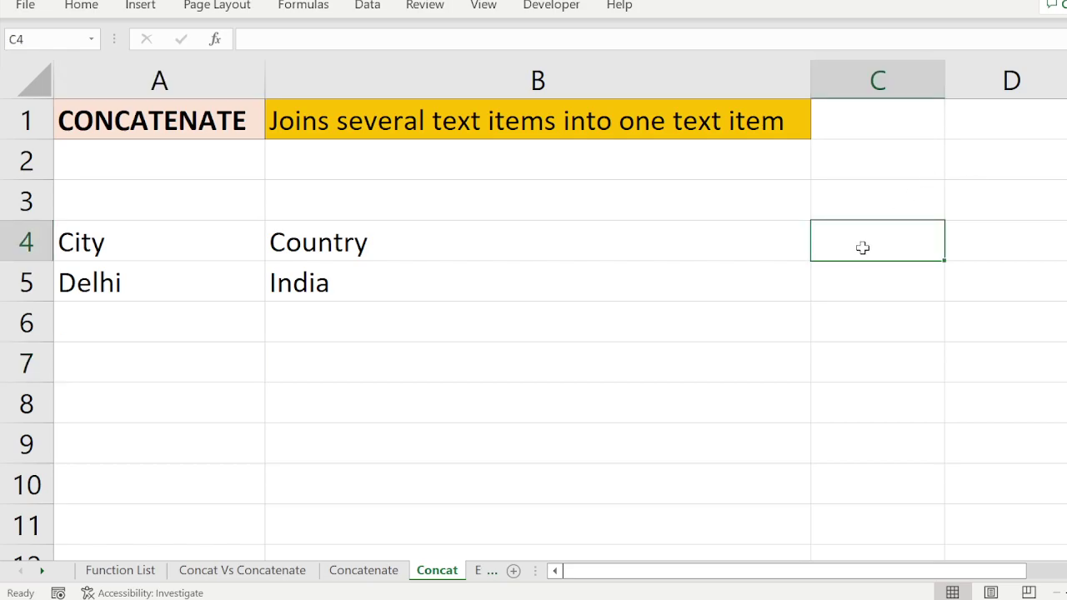
type("=con")
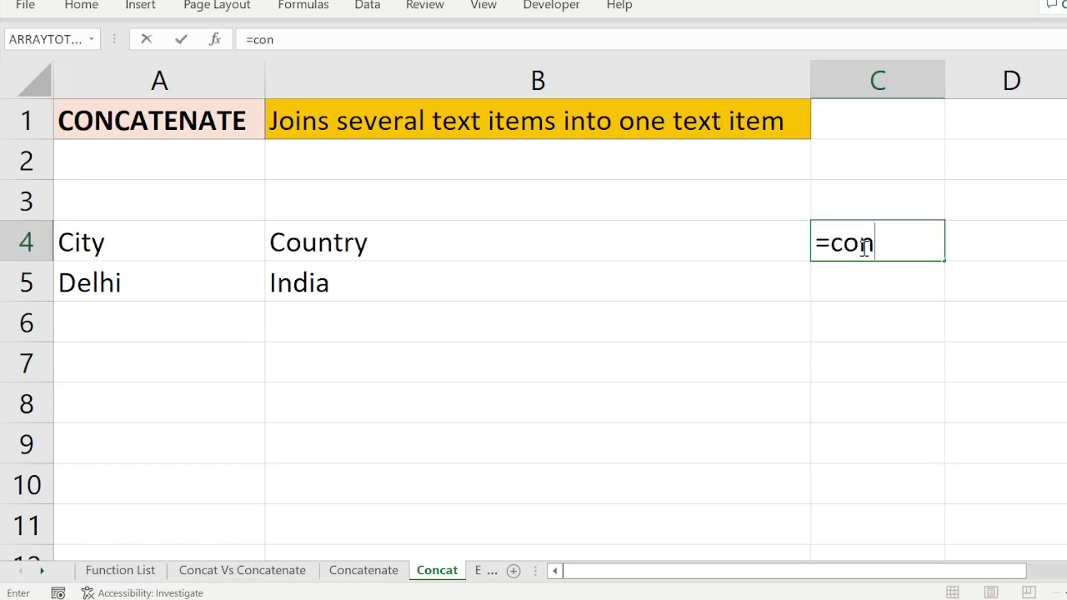
type("catena")
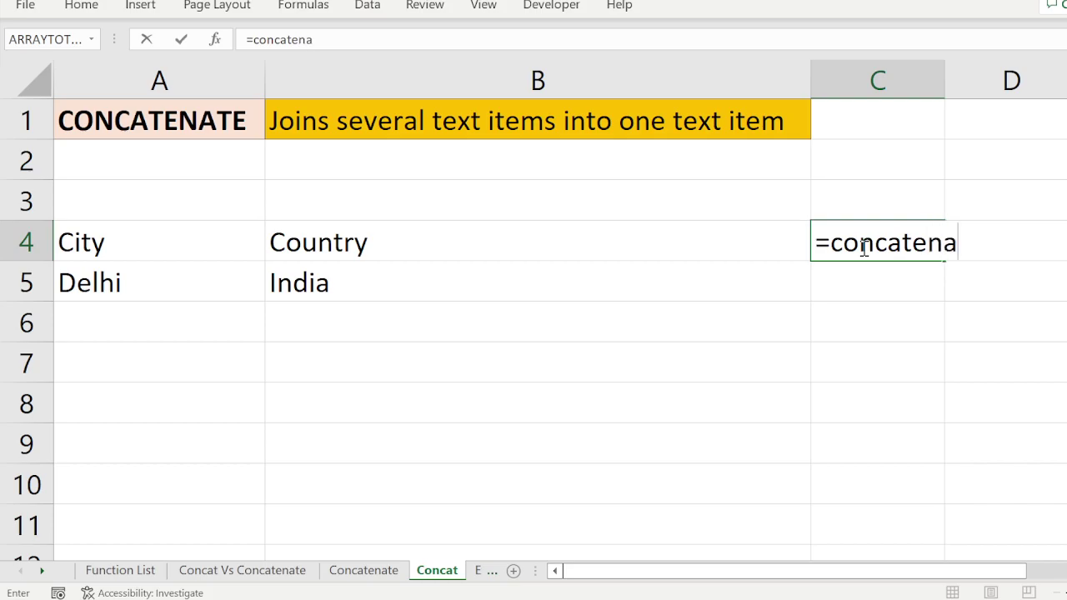
type("te")
double_click(890, 280)
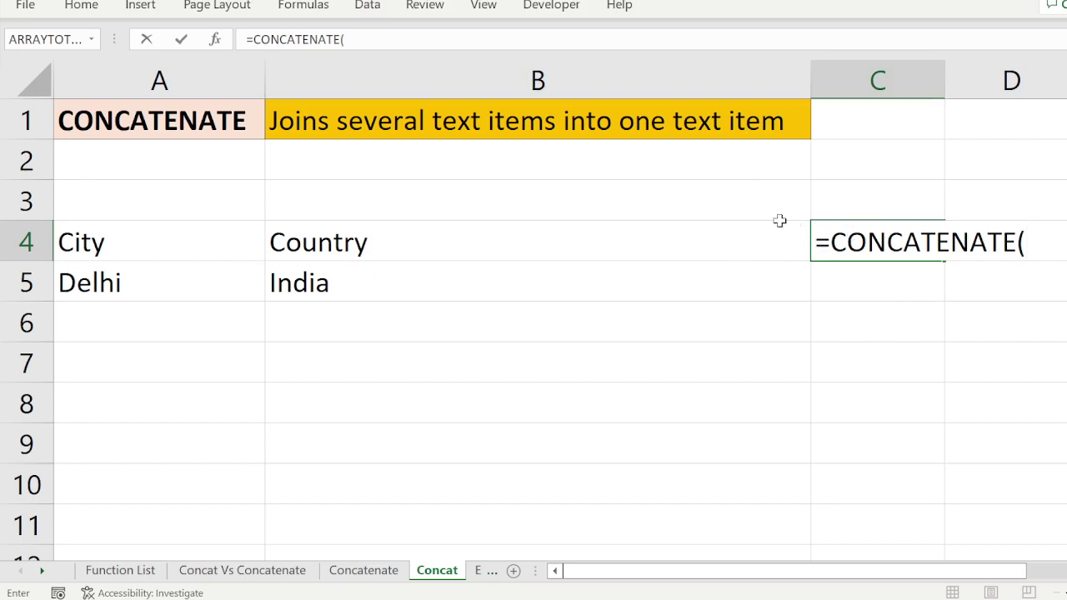
left_click(98, 282)
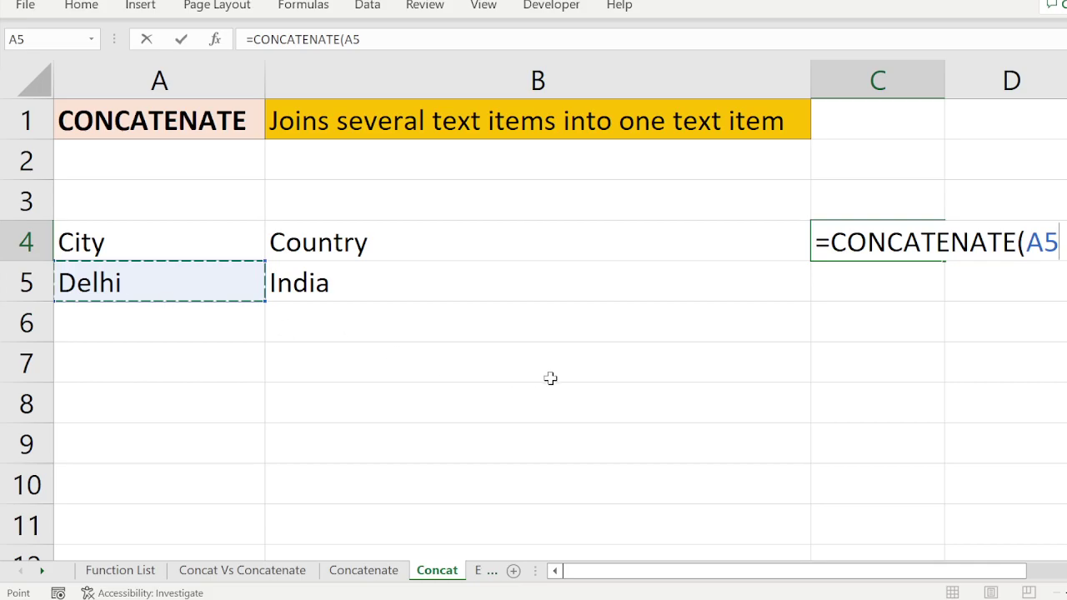
type(",")
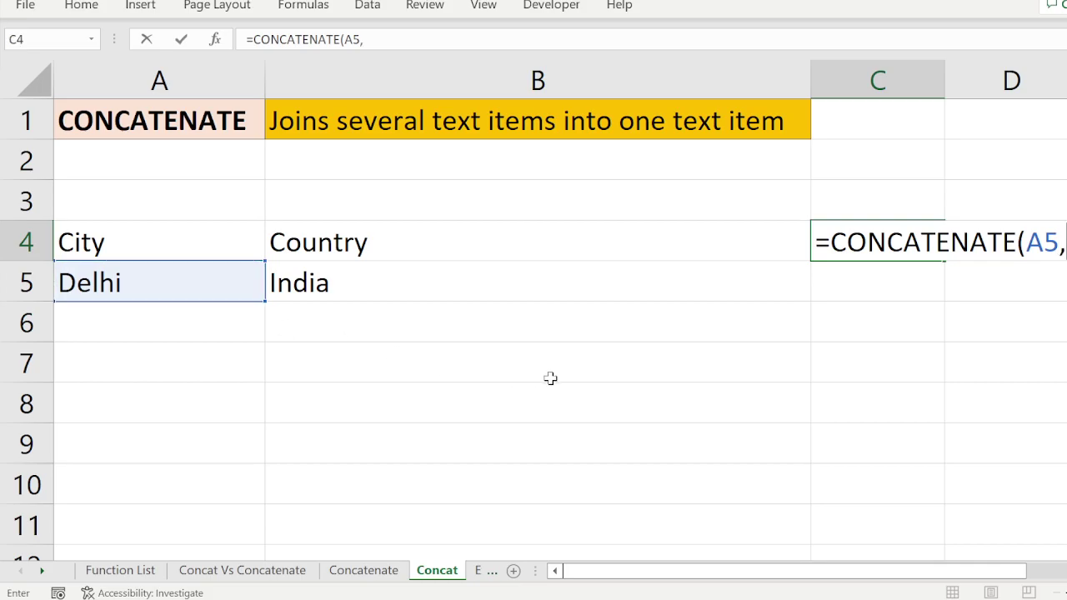
left_click(377, 282)
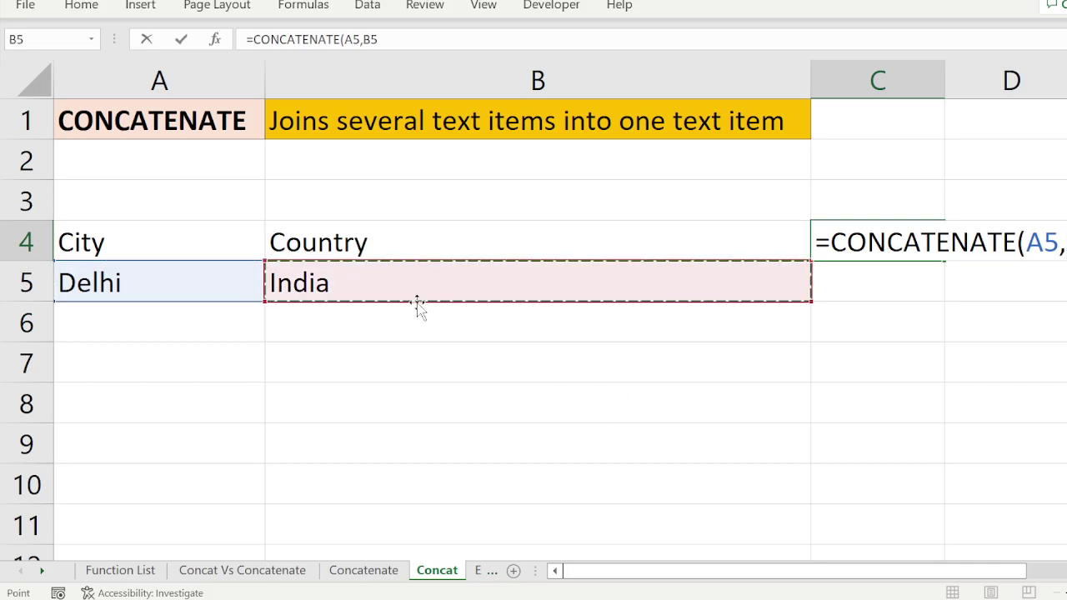
type(")")
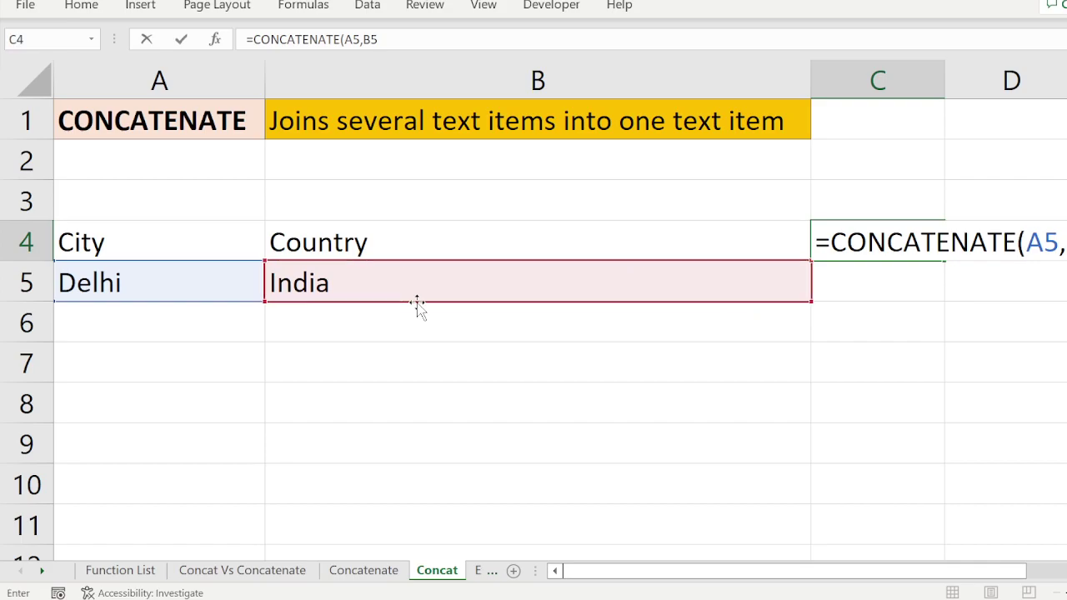
key("Return")
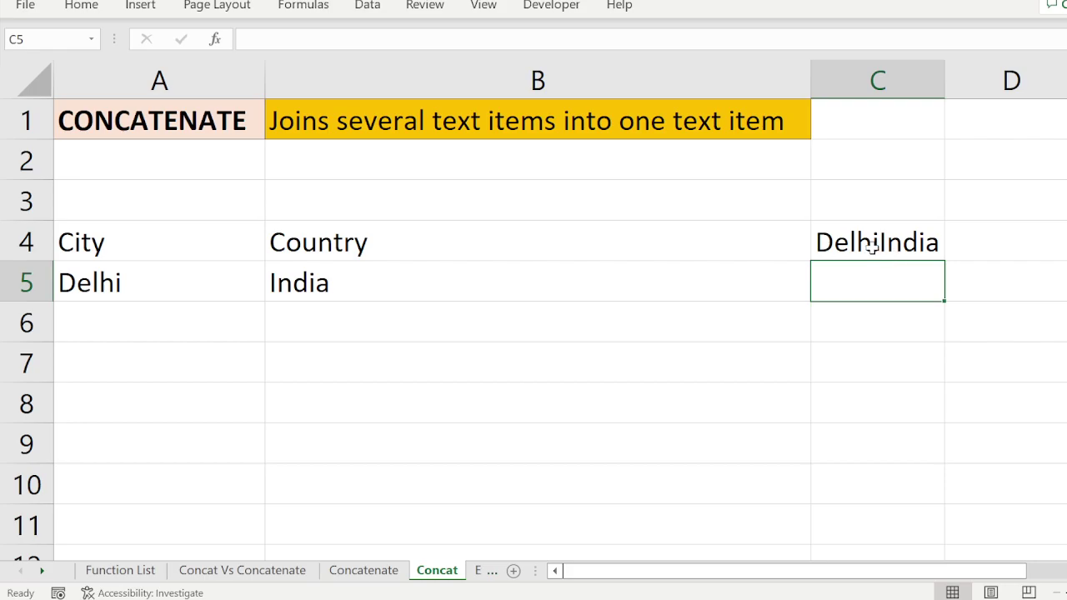
Select A5:B5, then open C4's formula in edit mode to show its A5 and B5 references
left_click_drag(117, 290, 335, 286)
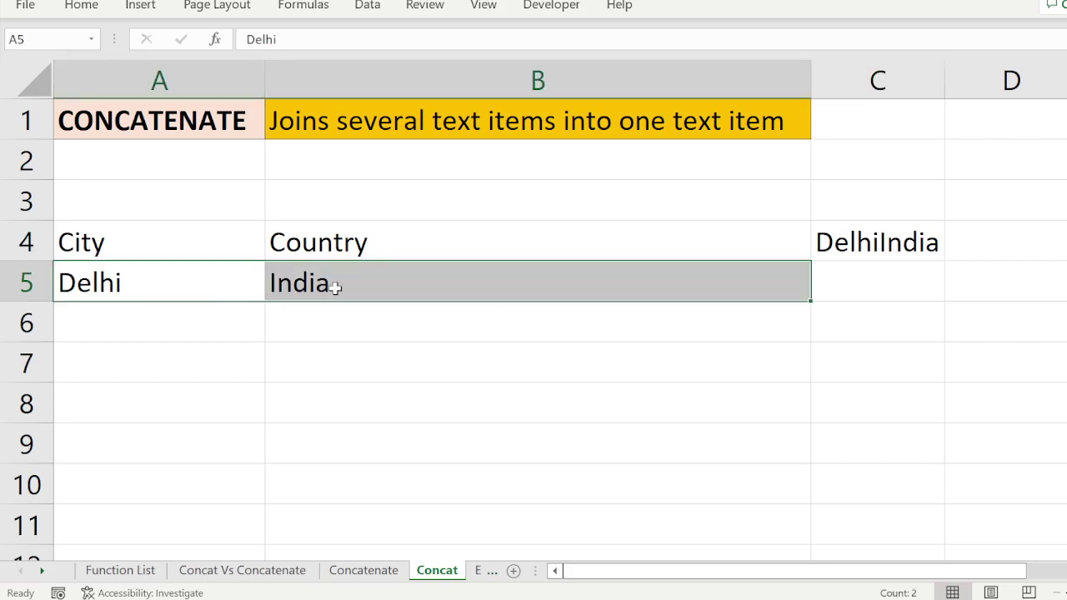
left_click(187, 281)
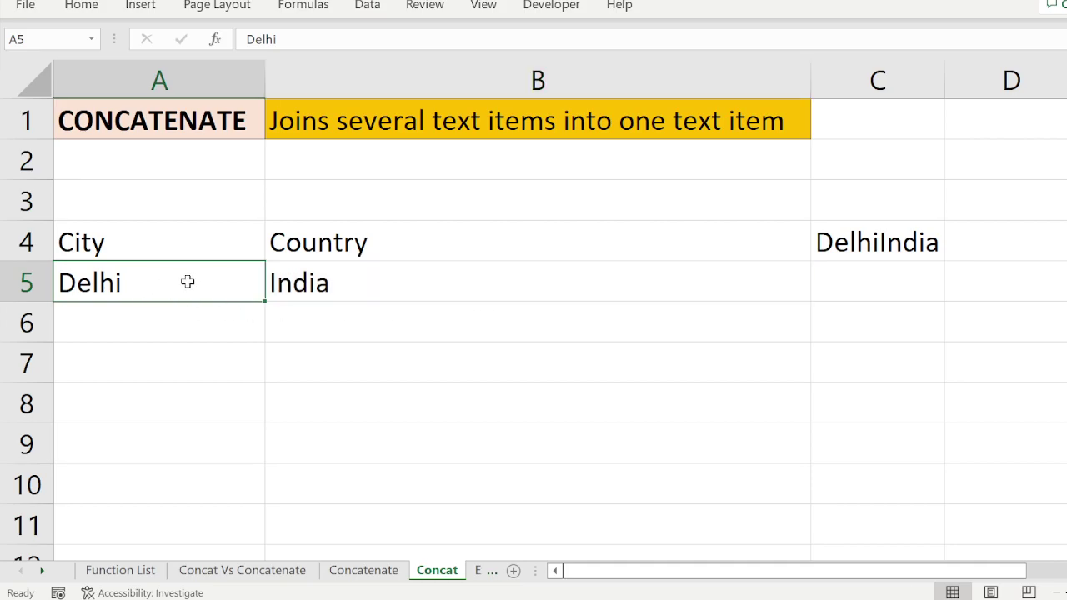
left_click(412, 288)
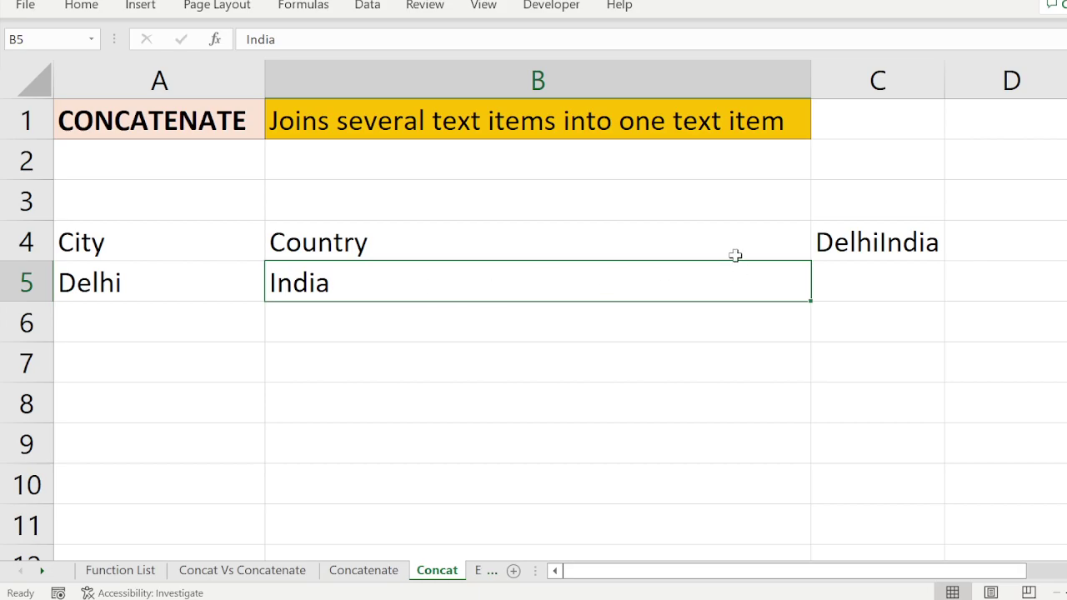
left_click(870, 240)
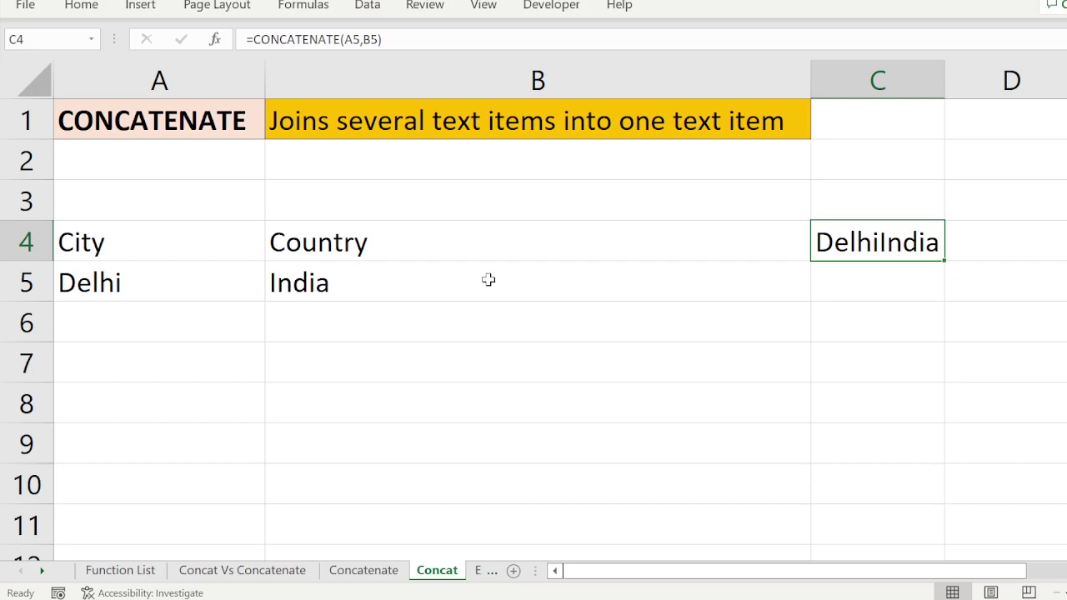
double_click(884, 241)
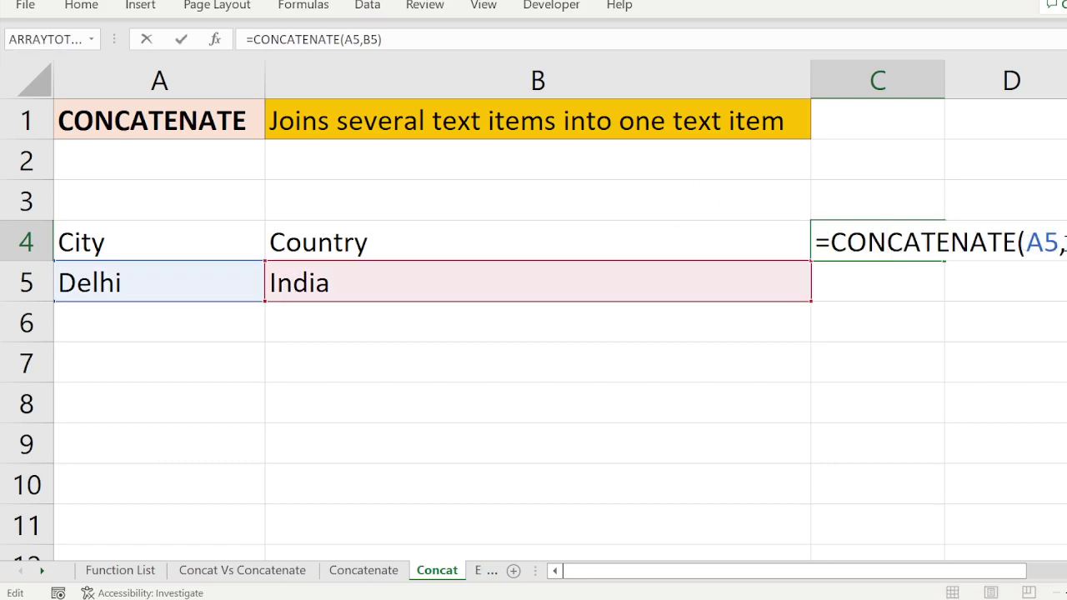
Narrow column B and apply Wrap Text to the B1 description so it fits on two lines
left_click(757, 79)
left_click_drag(809, 79, 683, 85)
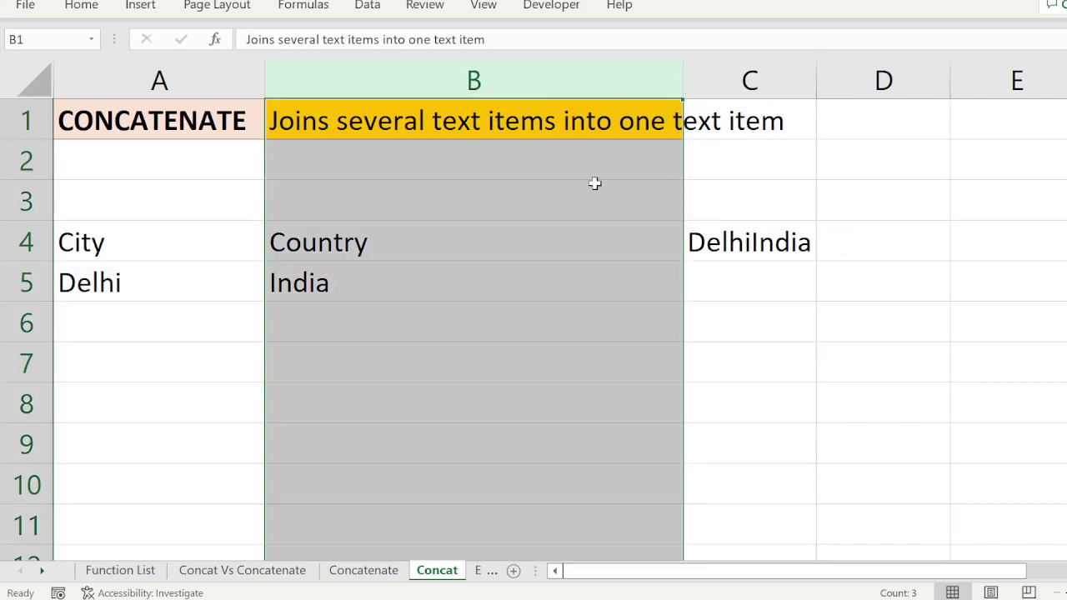
left_click(528, 112)
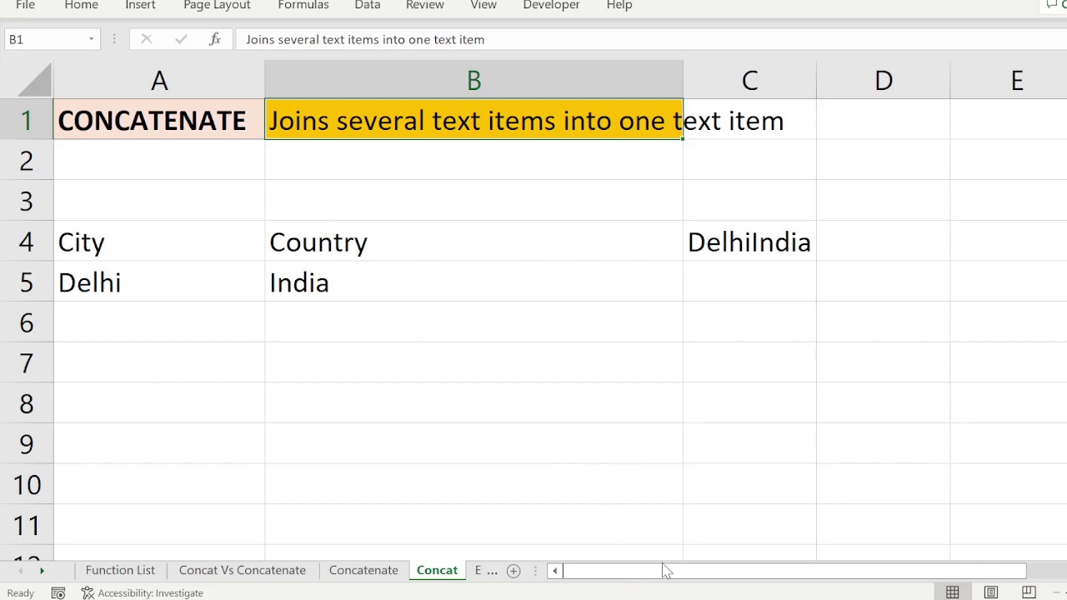
key("alt+h")
key("w")
left_click(884, 442)
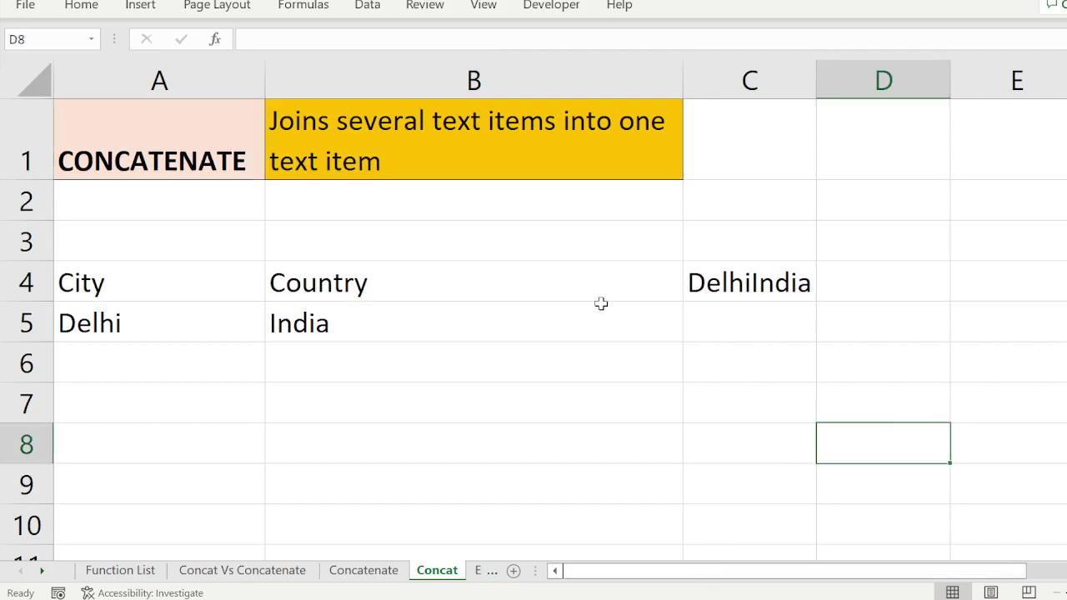
left_click(720, 285)
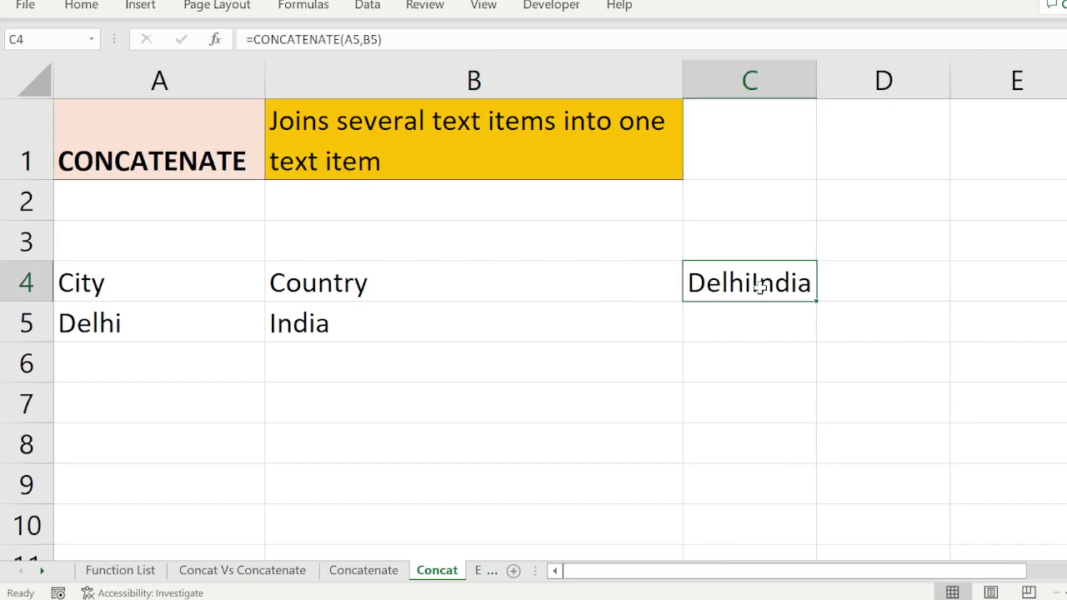
Change C4 to =CONCATENATE(A5,",",B5) so it shows Delhi,India
double_click(716, 285)
left_click(931, 284)
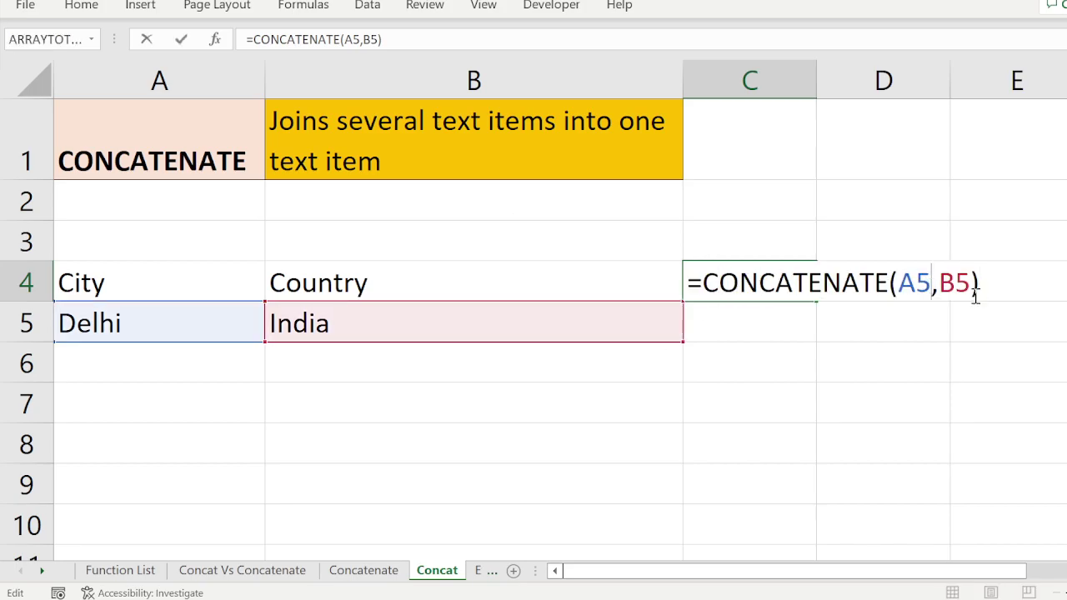
type(",\",\",")
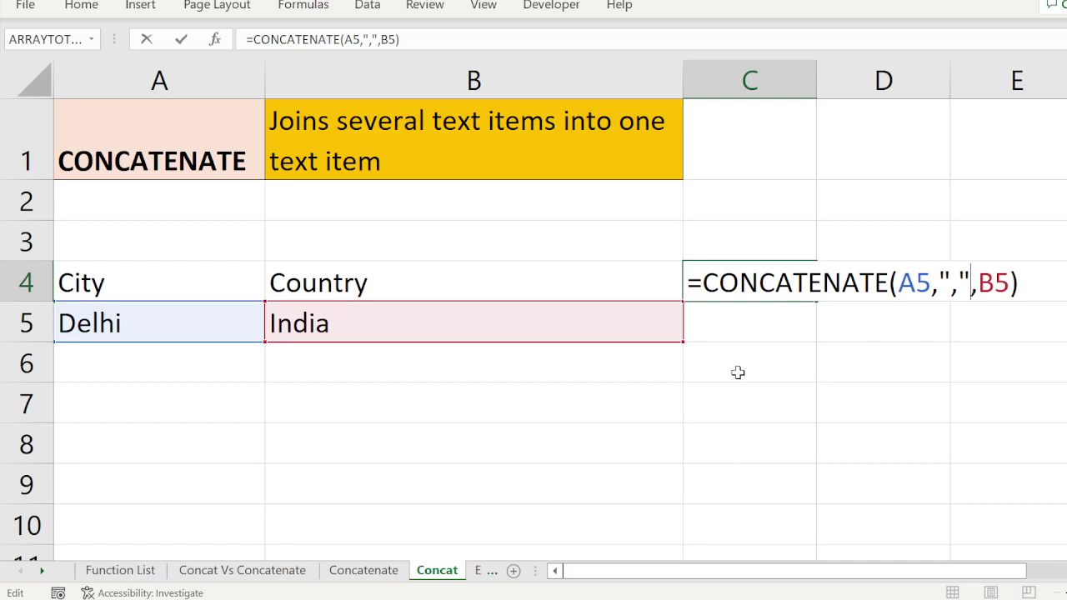
key("Return")
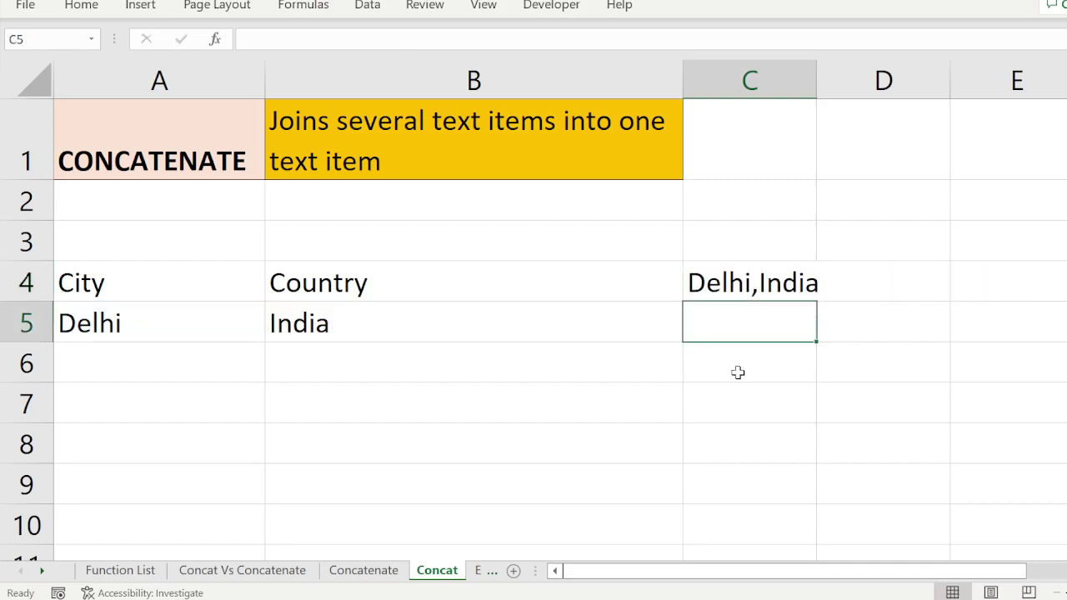
Narrow column B further by dragging its right border left
left_click(661, 77)
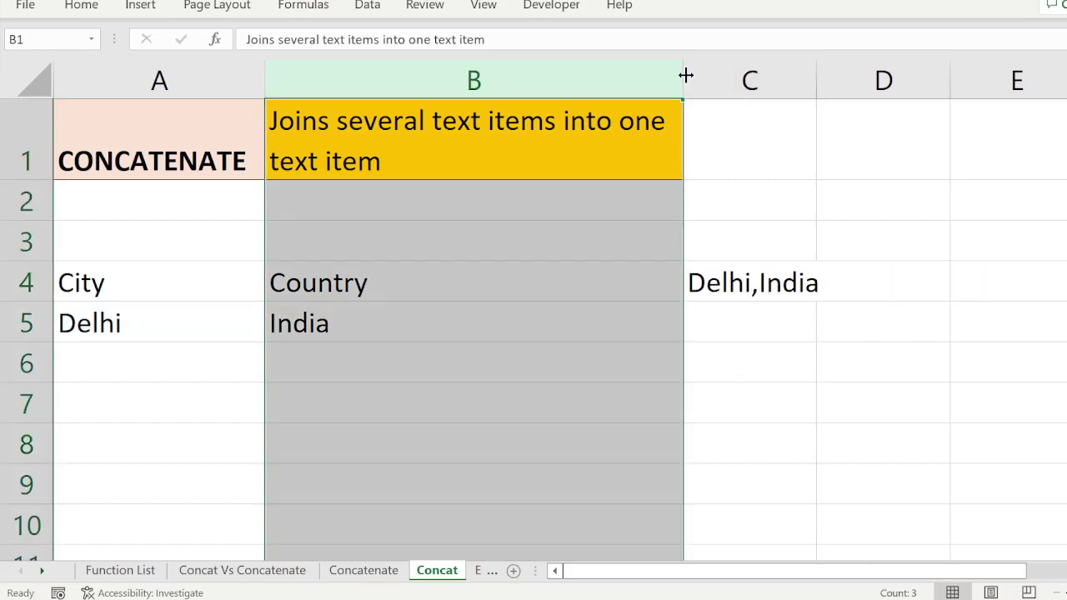
left_click_drag(685, 76, 586, 76)
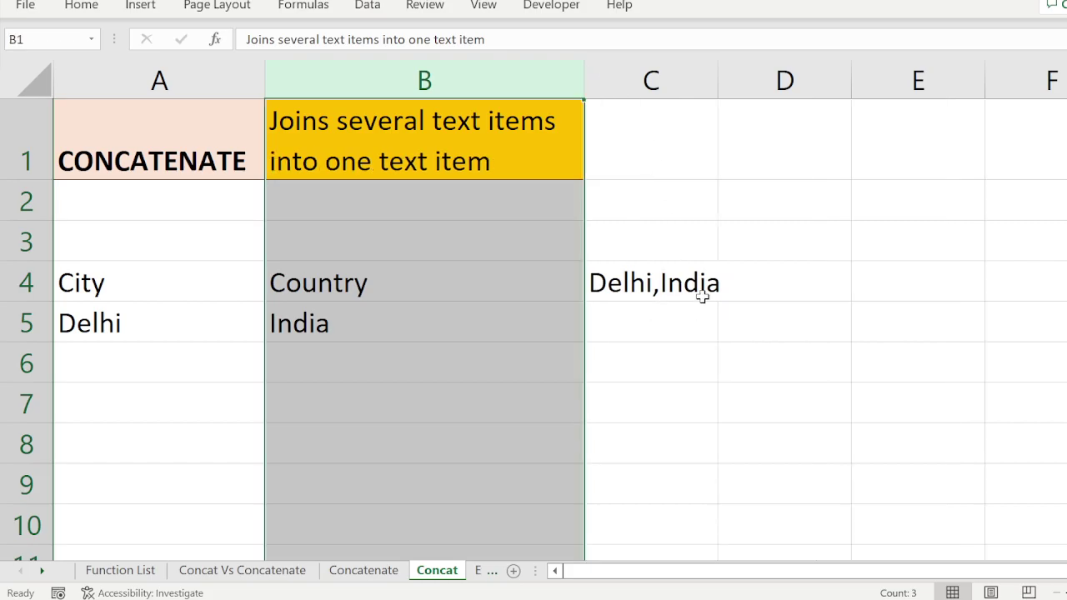
left_click(678, 288)
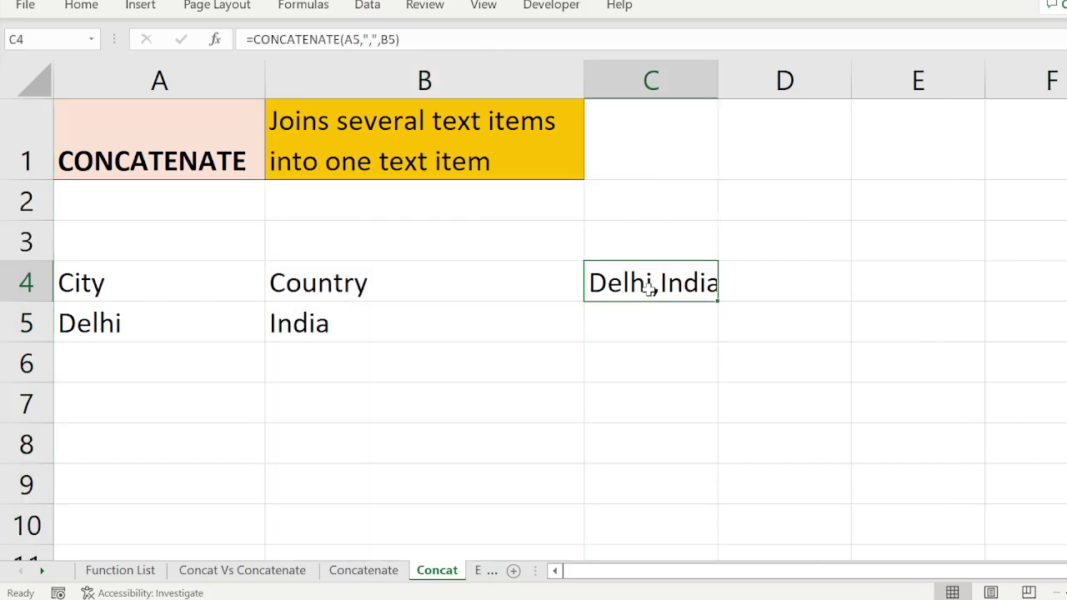
Edit C4 to =CONCATENATE(A5,", ",B5) so it reads Delhi, India
double_click(650, 287)
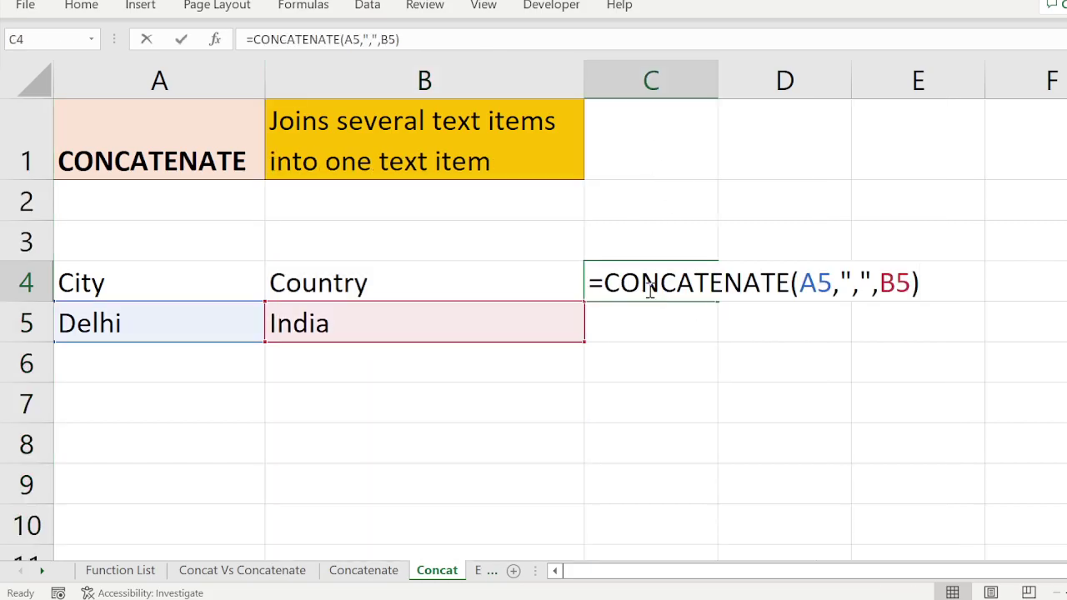
left_click(861, 282)
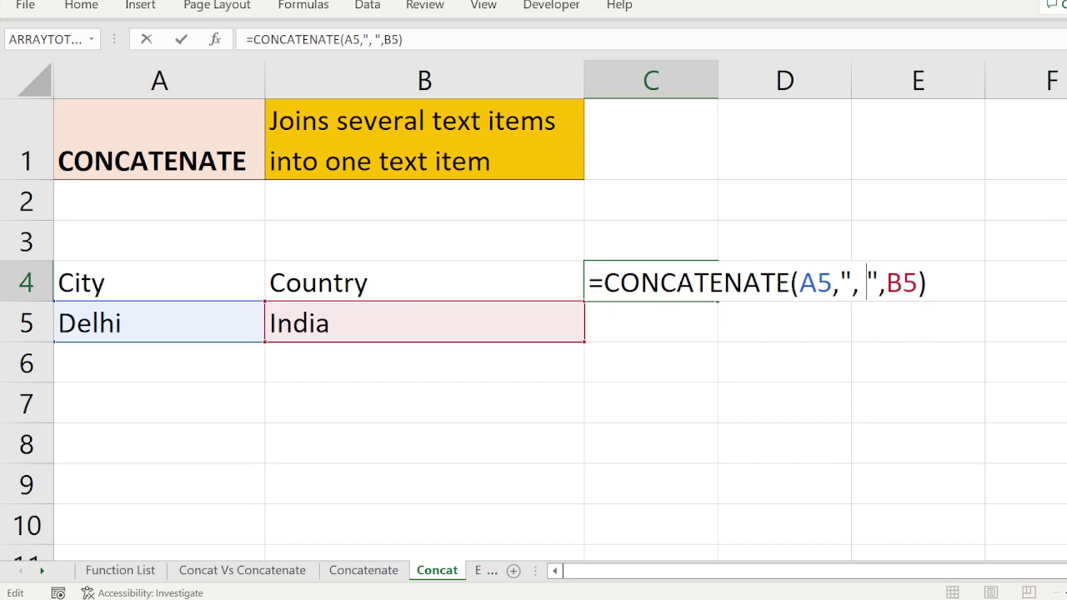
key("Return")
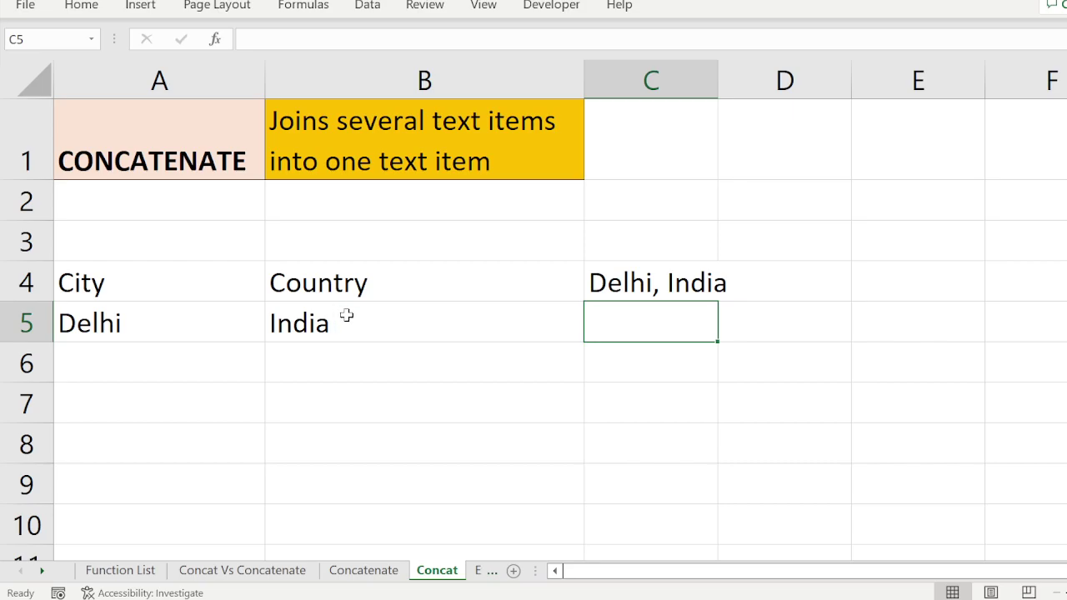
Enter Hoor in A6 and Ranti in B6, then select the headers A4:B4
left_click(142, 363)
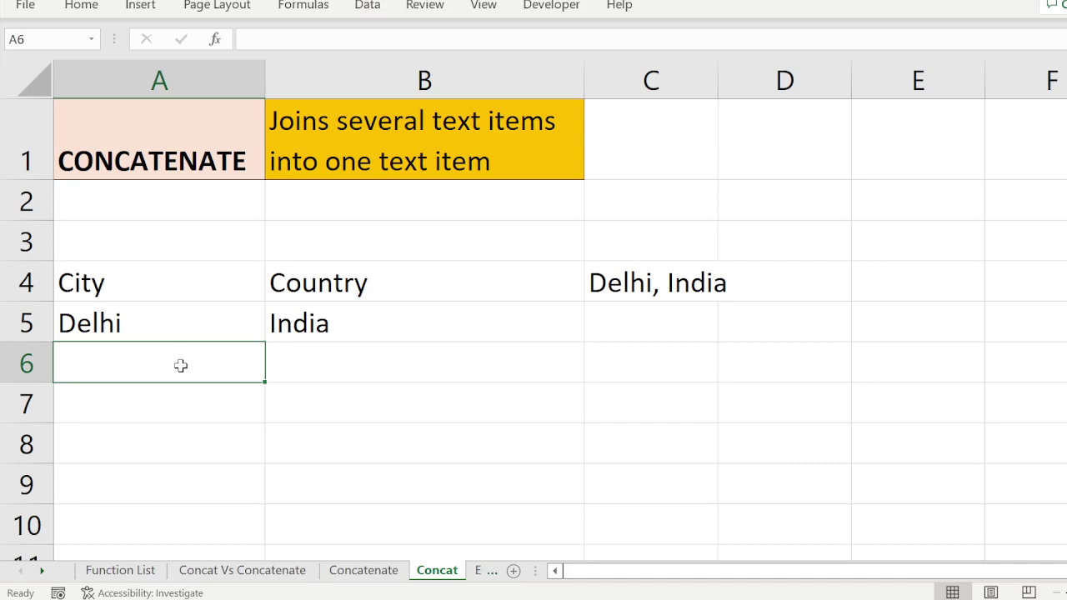
type("A")
key("BackSpace")
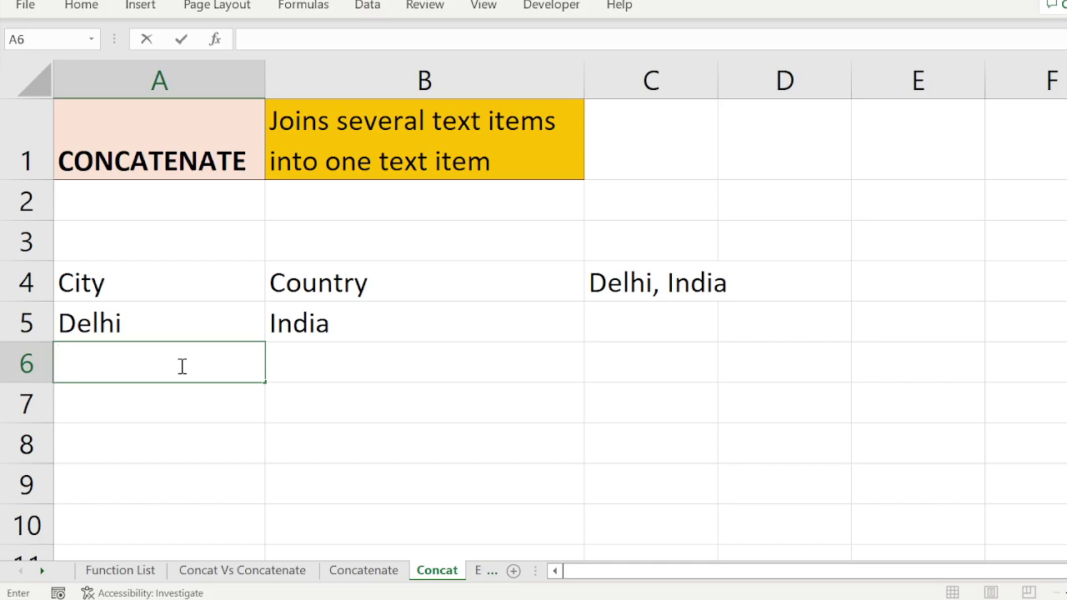
type("Hoo")
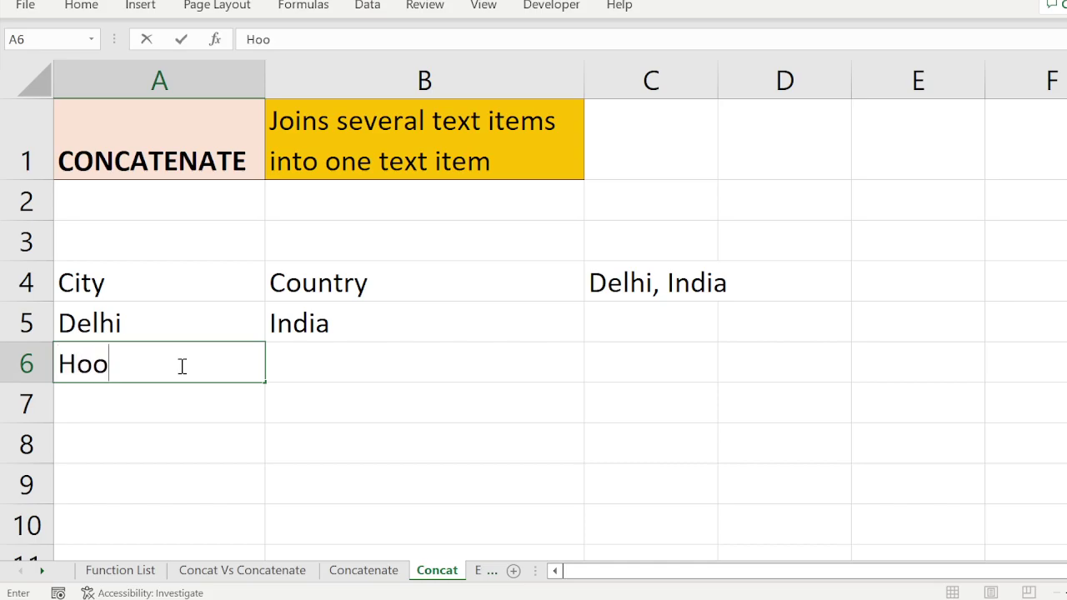
type("r")
left_click(334, 369)
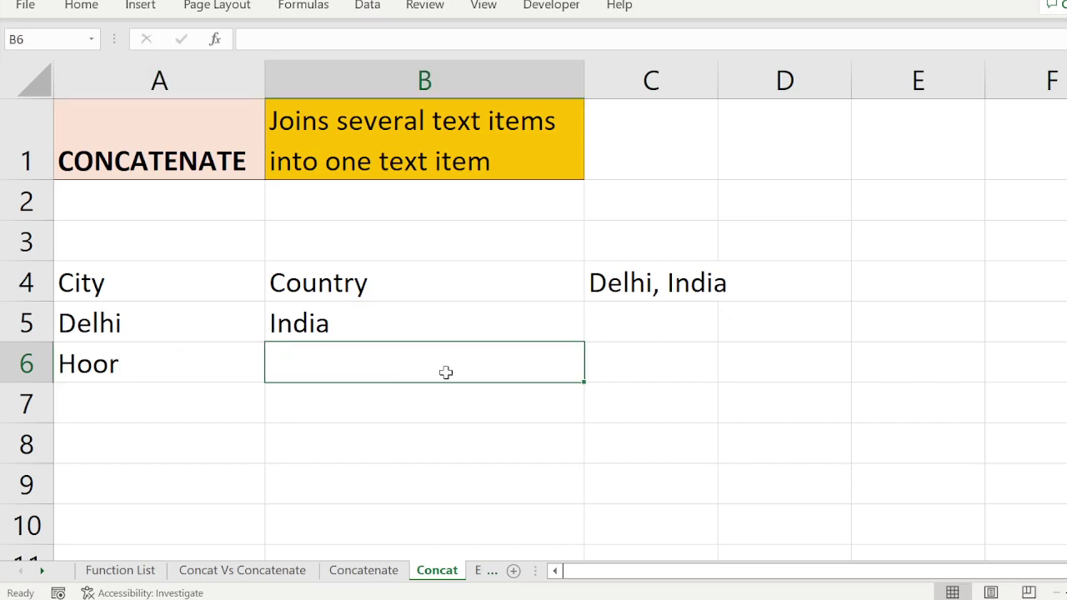
type("Ran")
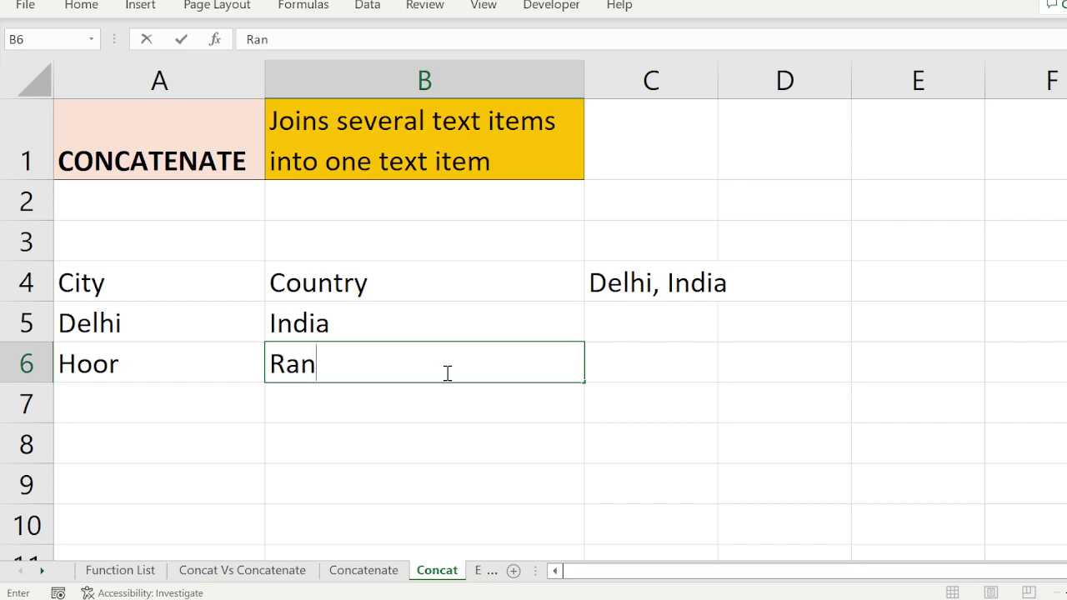
type("t")
left_click(298, 431)
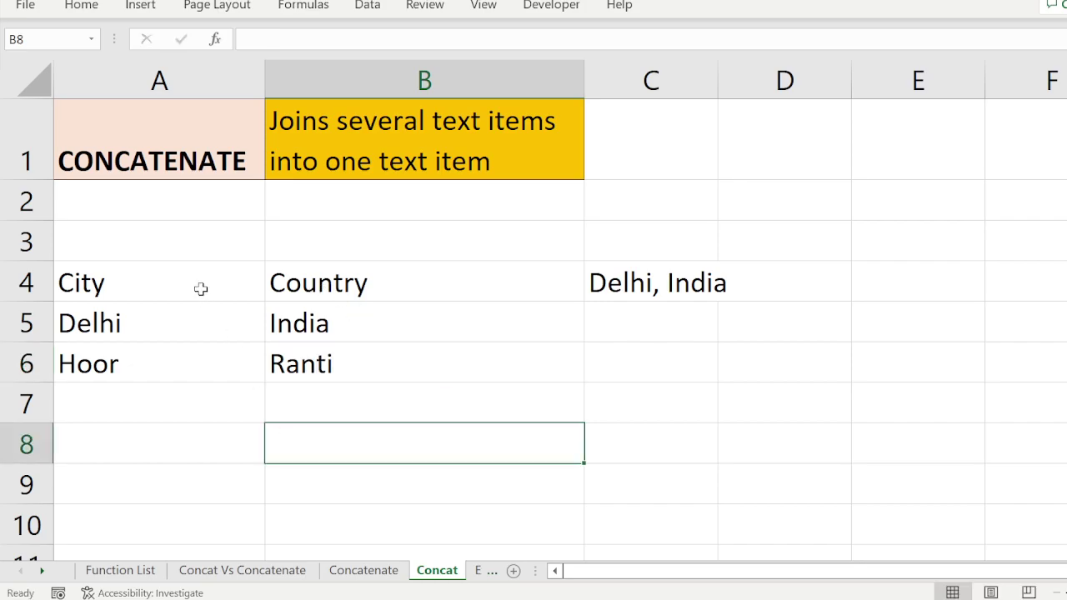
left_click(622, 363)
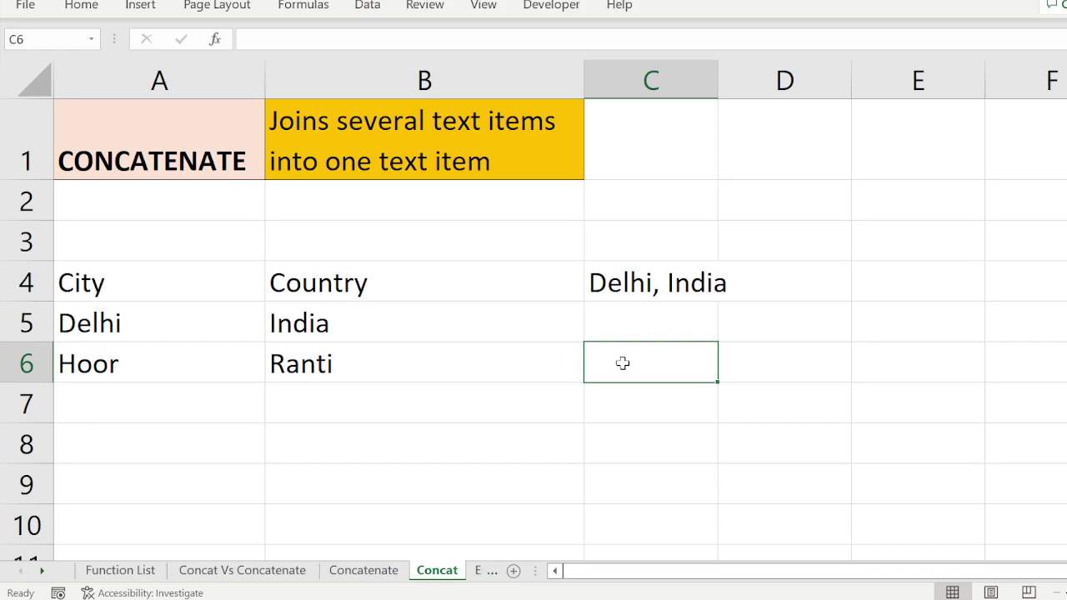
left_click_drag(86, 281, 348, 282)
Enter =CONCATENATE(A4:B4) in C5, correcting the misspelled function name before committing
left_click(663, 329)
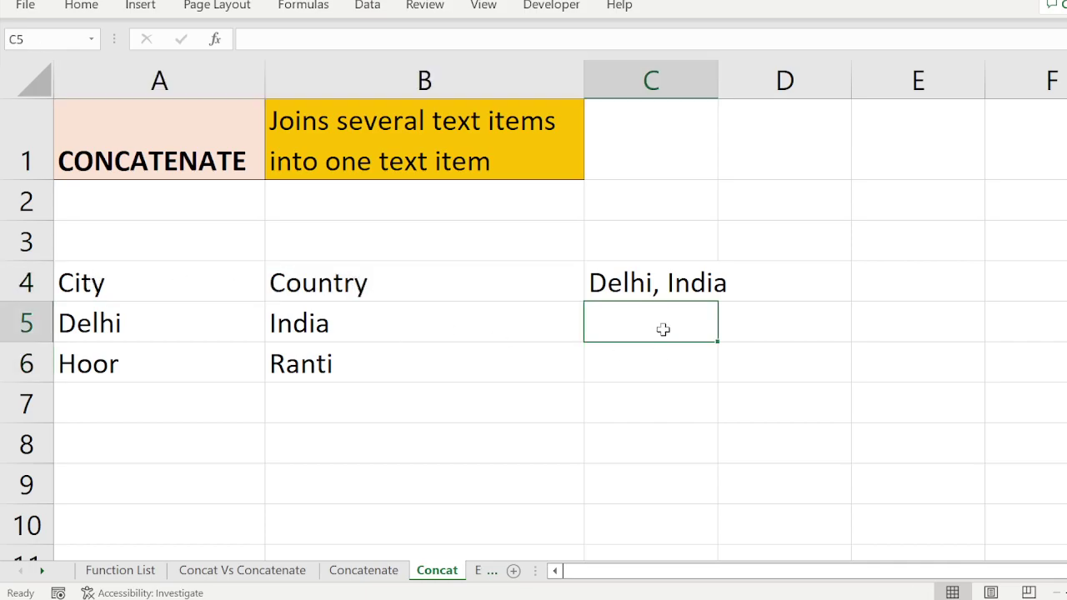
type("=")
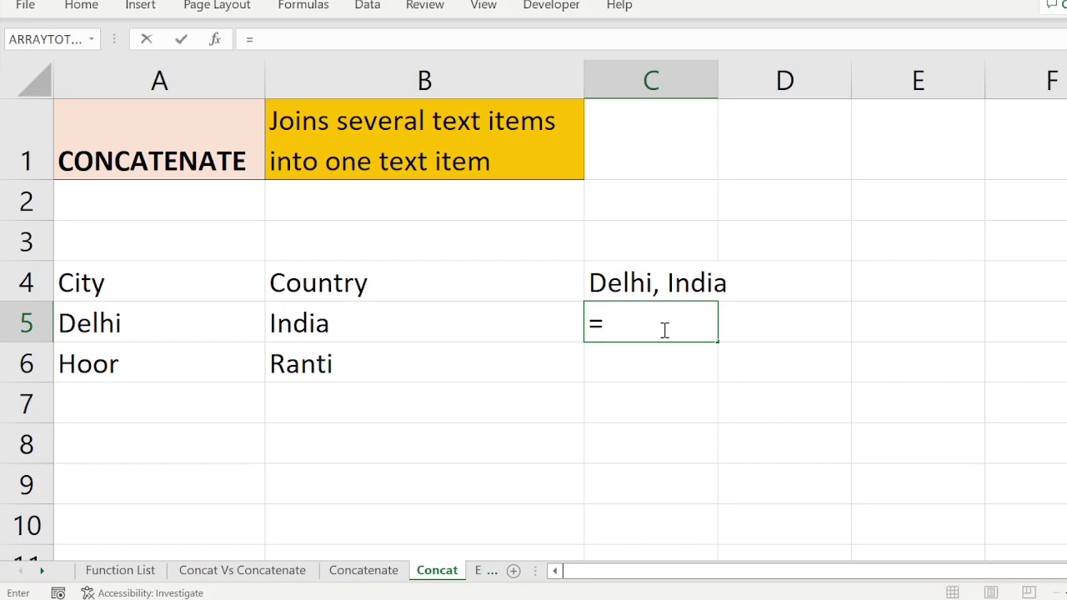
type("concate")
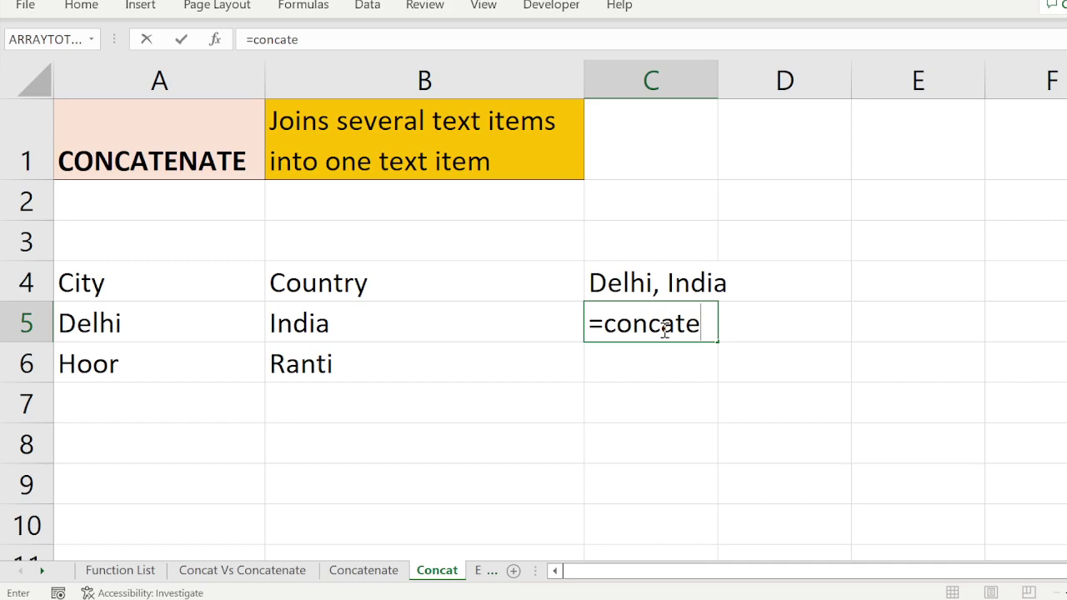
type("(")
left_click_drag(143, 283, 374, 269)
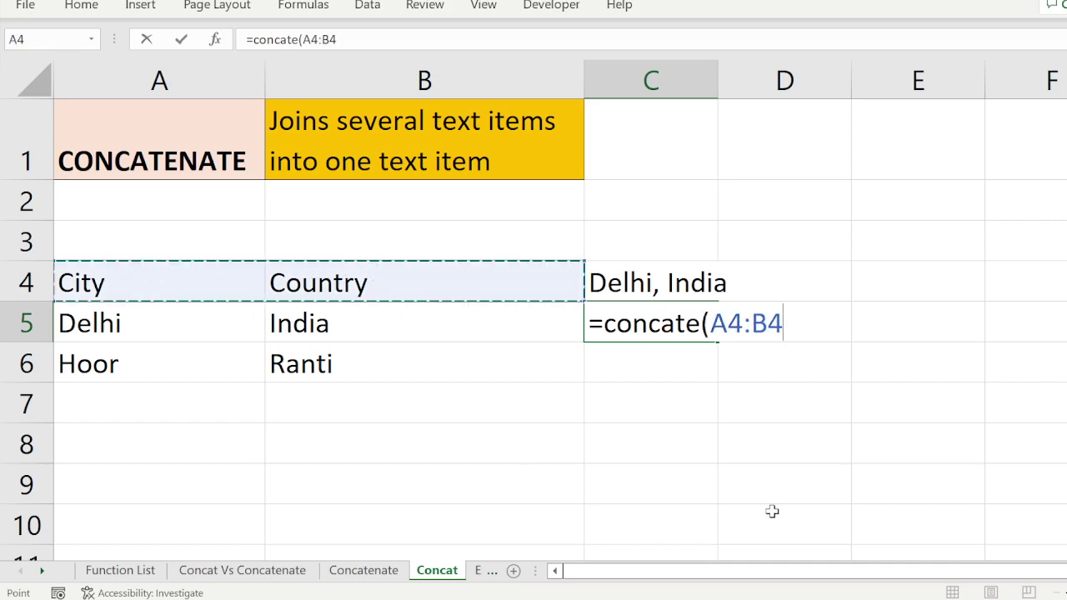
type(")")
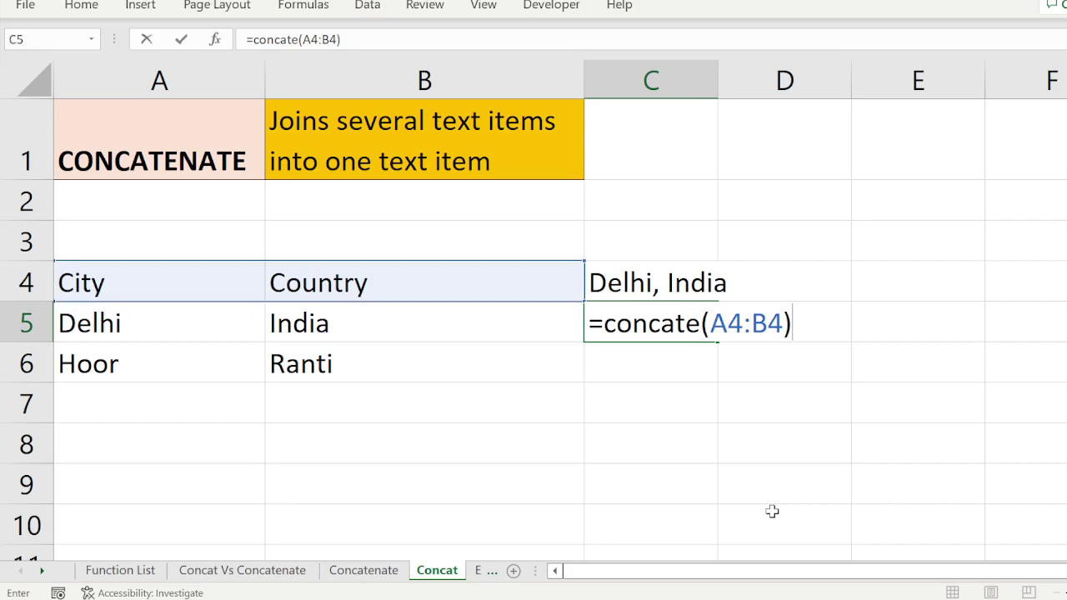
left_click(713, 323)
key("BackSpace")
type("ina")
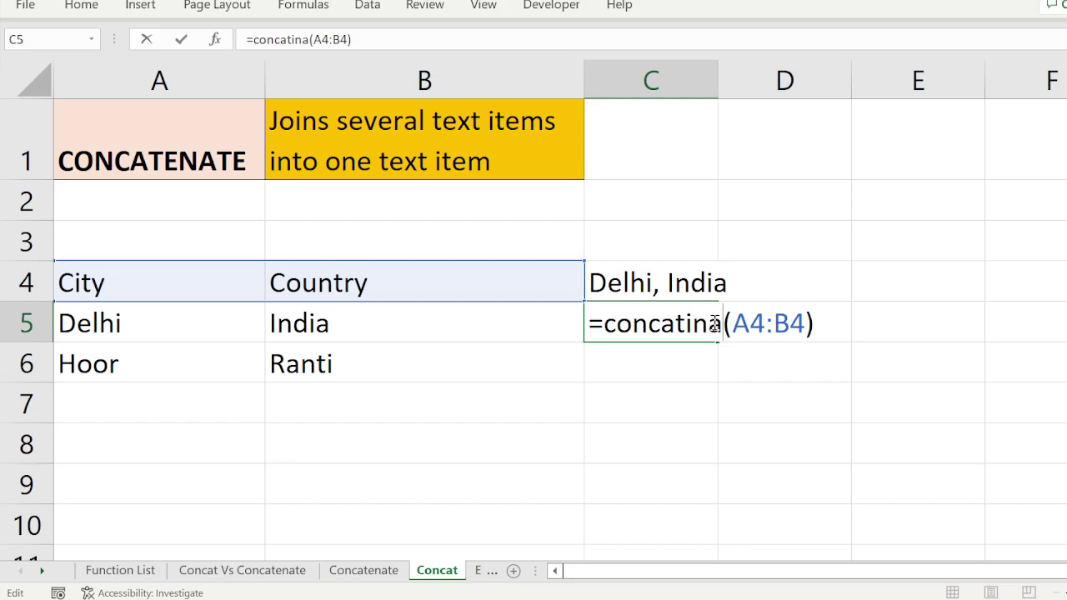
type("te")
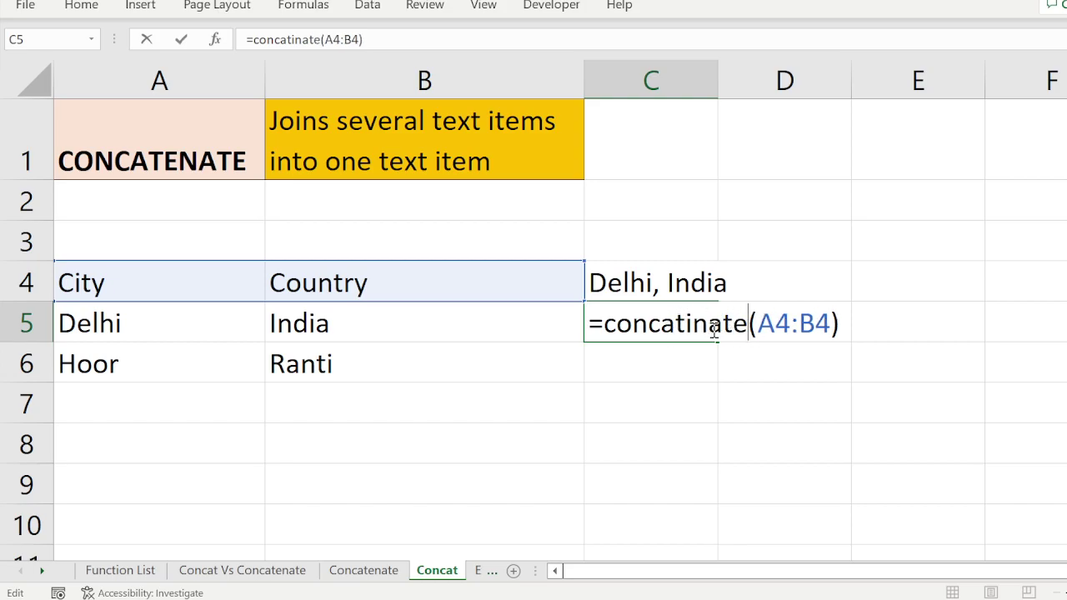
left_click(692, 323)
key("BackSpace")
type("e")
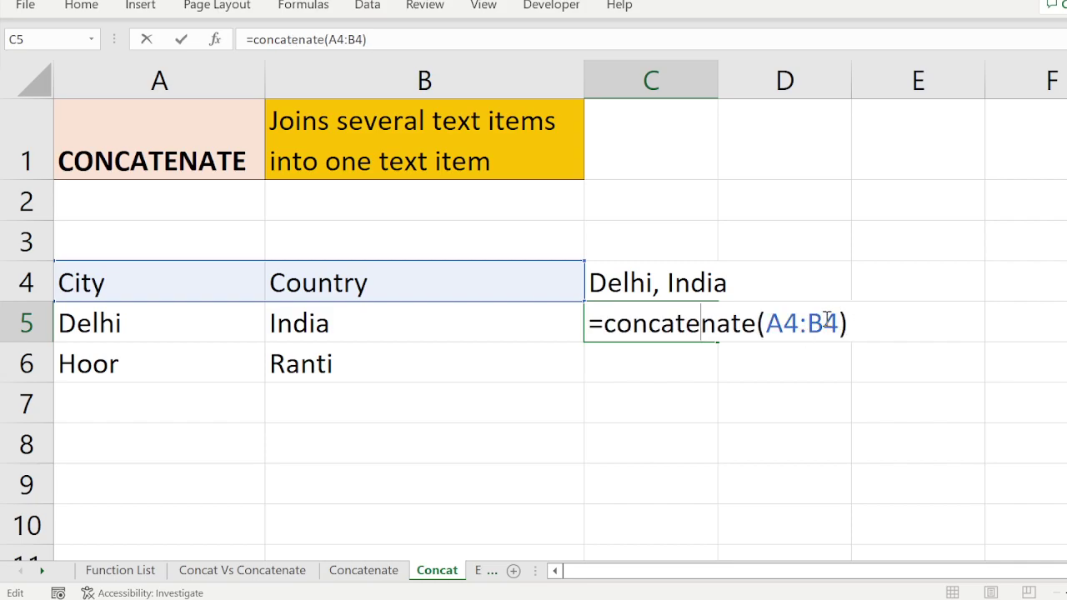
left_click(823, 322)
key("Return")
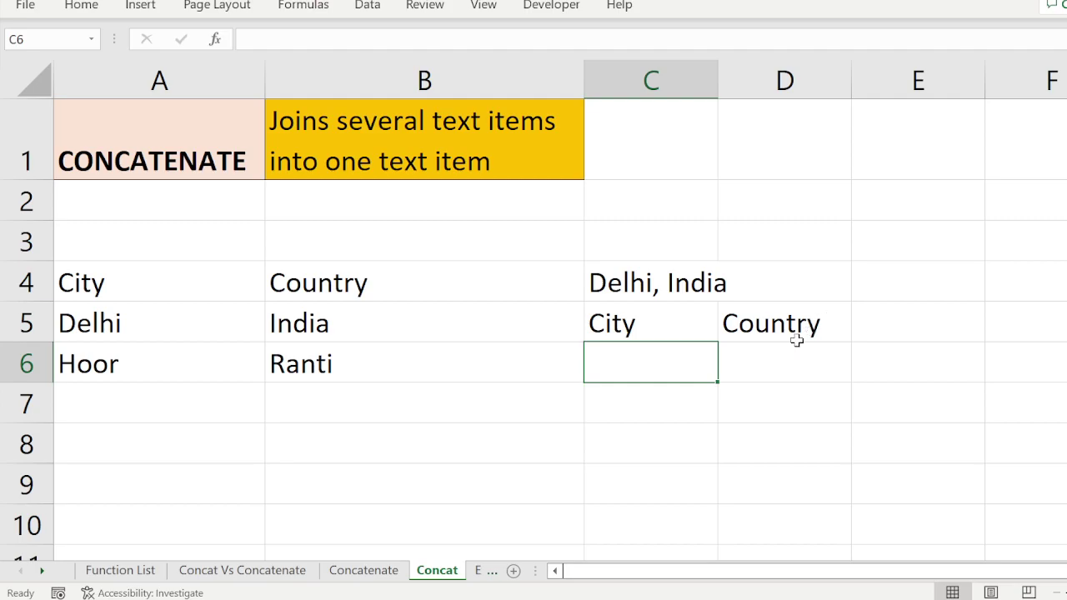
Check the spilled City and Country results in C5 and D5
left_click_drag(658, 314, 781, 320)
left_click(695, 362)
left_click(704, 331)
left_click(789, 321)
left_click(686, 333)
left_click(750, 319)
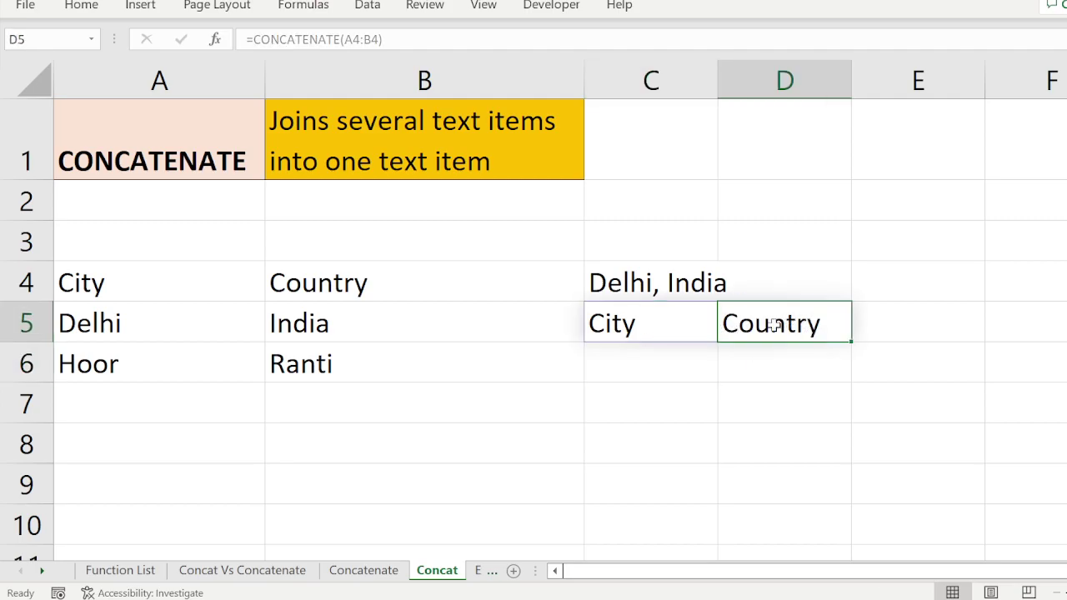
left_click(659, 327)
left_click(775, 319)
Enter =CONCATENATE(A4:A6) in C6 so City, Delhi and Hoor spill down
left_click(671, 355)
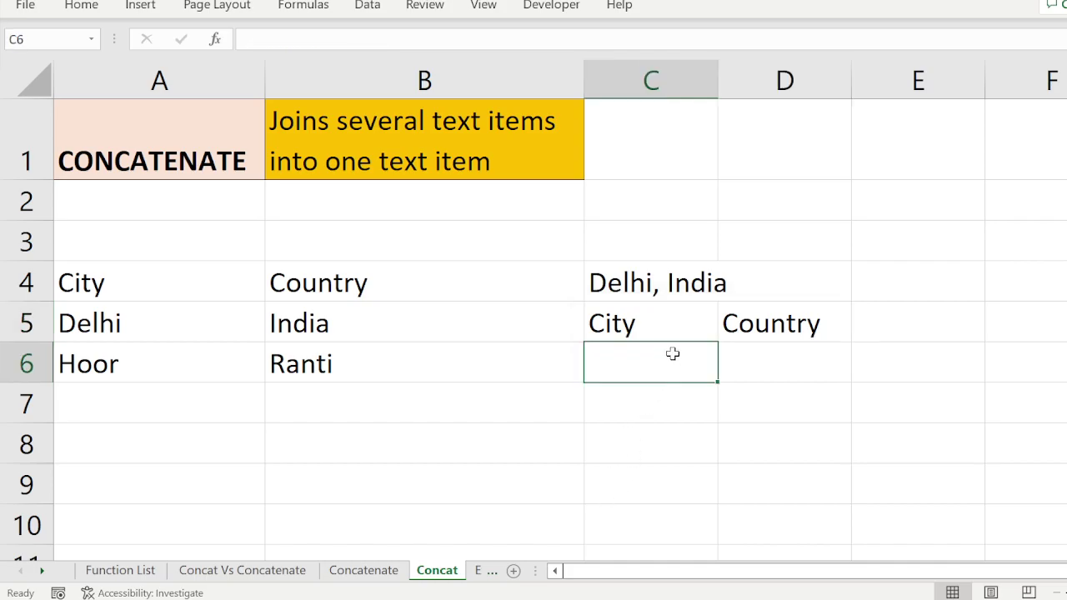
type("=")
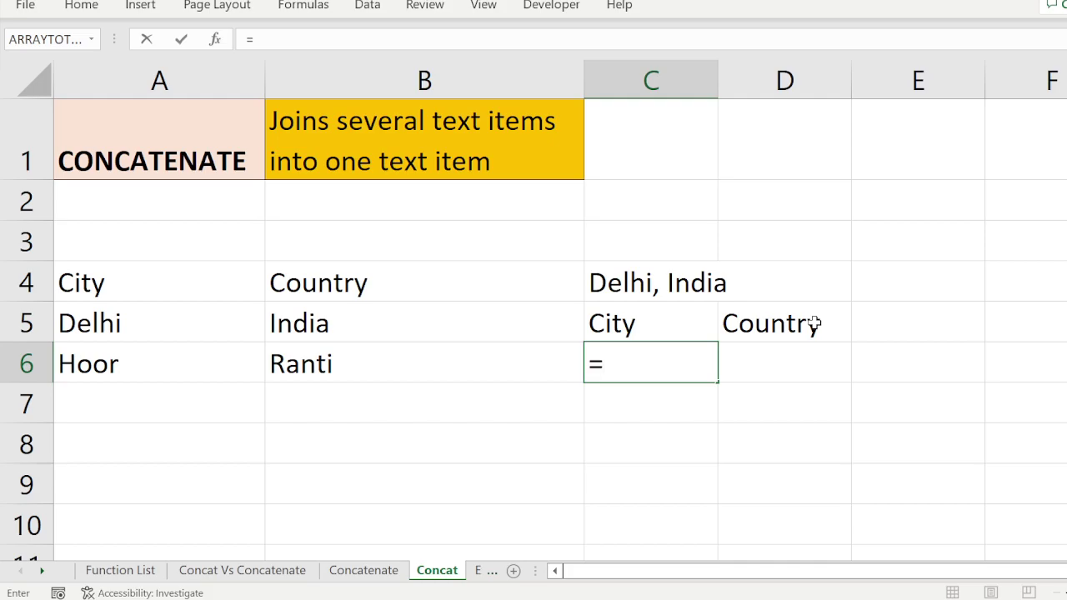
left_click_drag(122, 284, 124, 359)
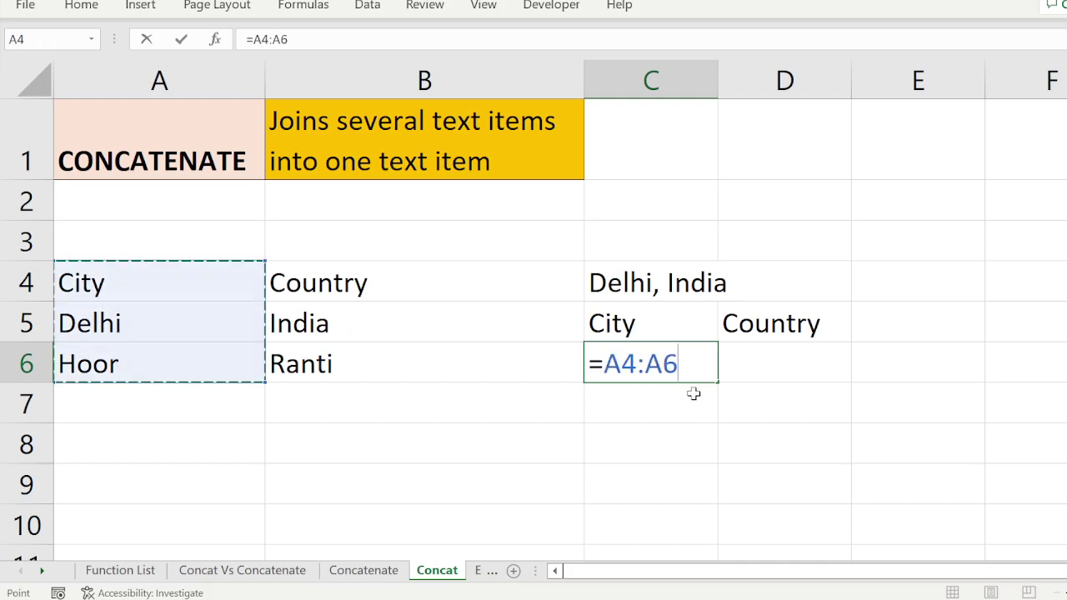
left_click_drag(605, 363, 679, 364)
type("conc")
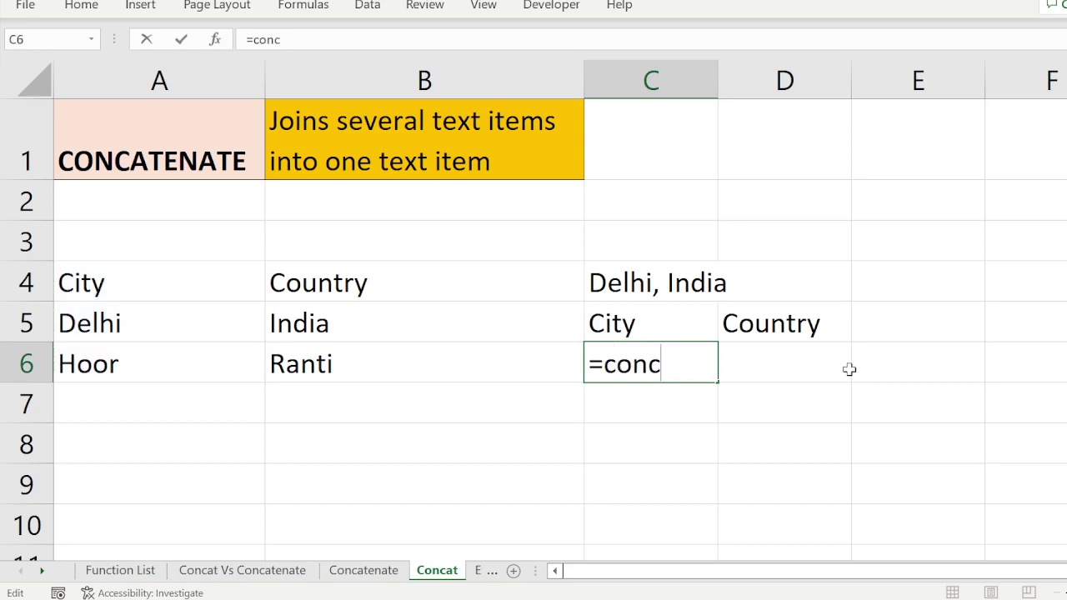
type("atenate")
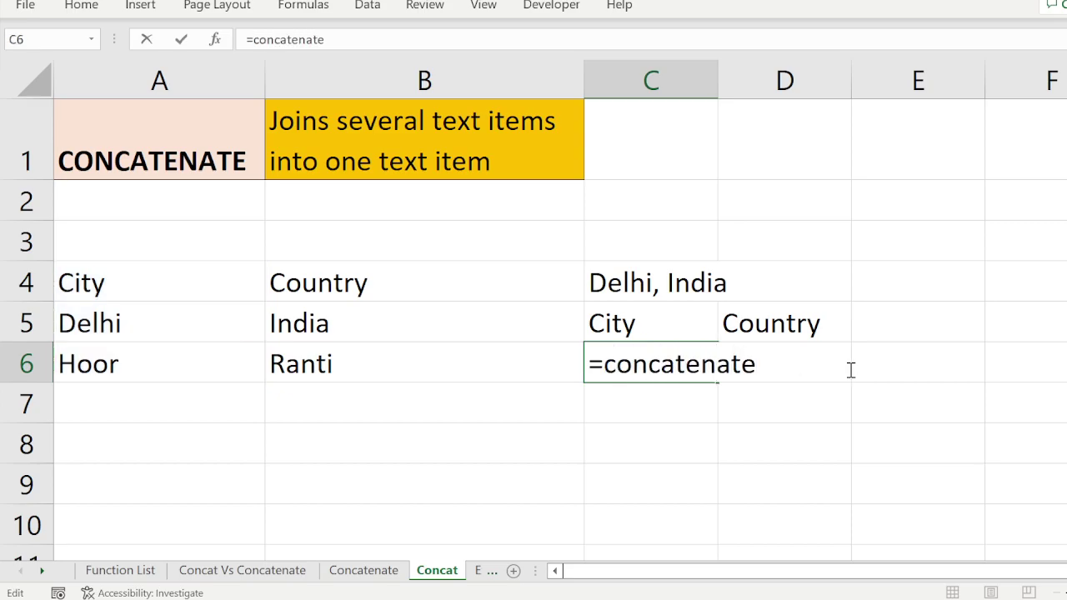
type("(")
left_click(122, 275)
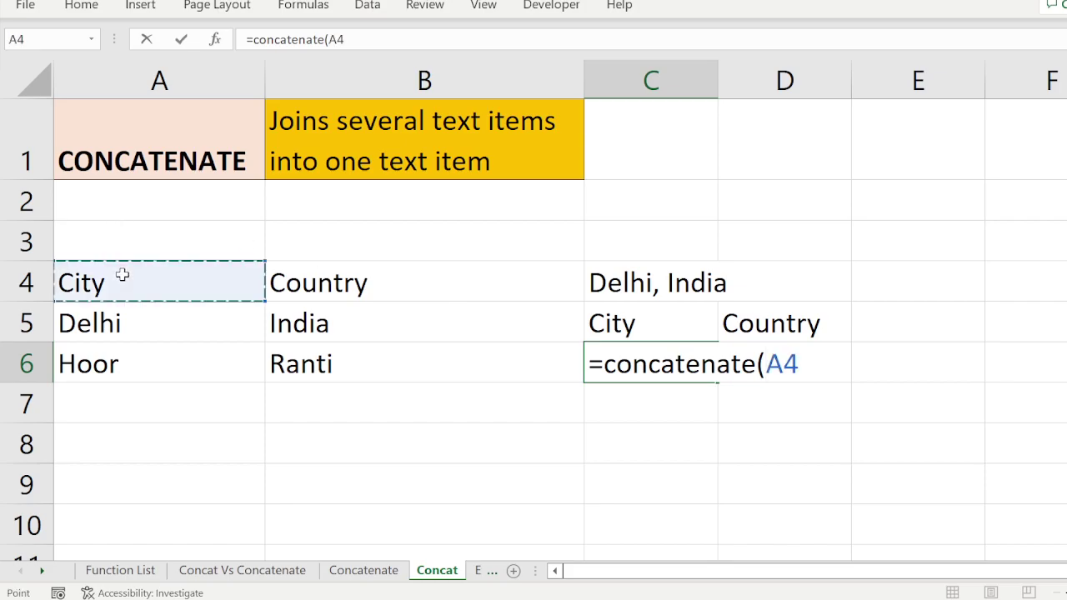
left_click_drag(122, 275, 127, 364)
type(")")
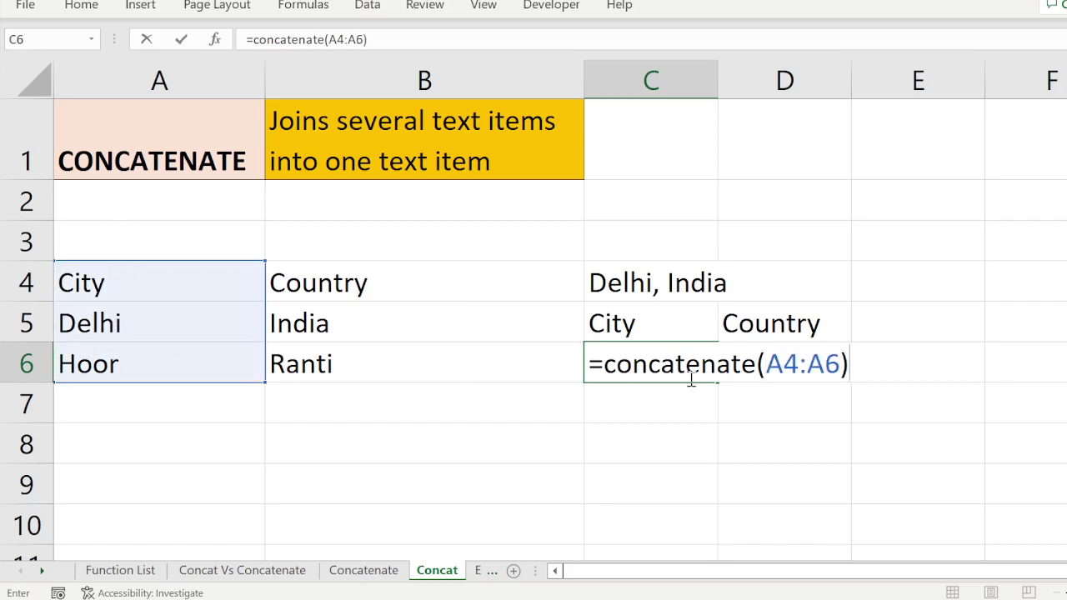
key("Return")
Inspect the spilled results in C6, C7 and C8
left_click_drag(667, 365, 669, 454)
left_click(550, 468)
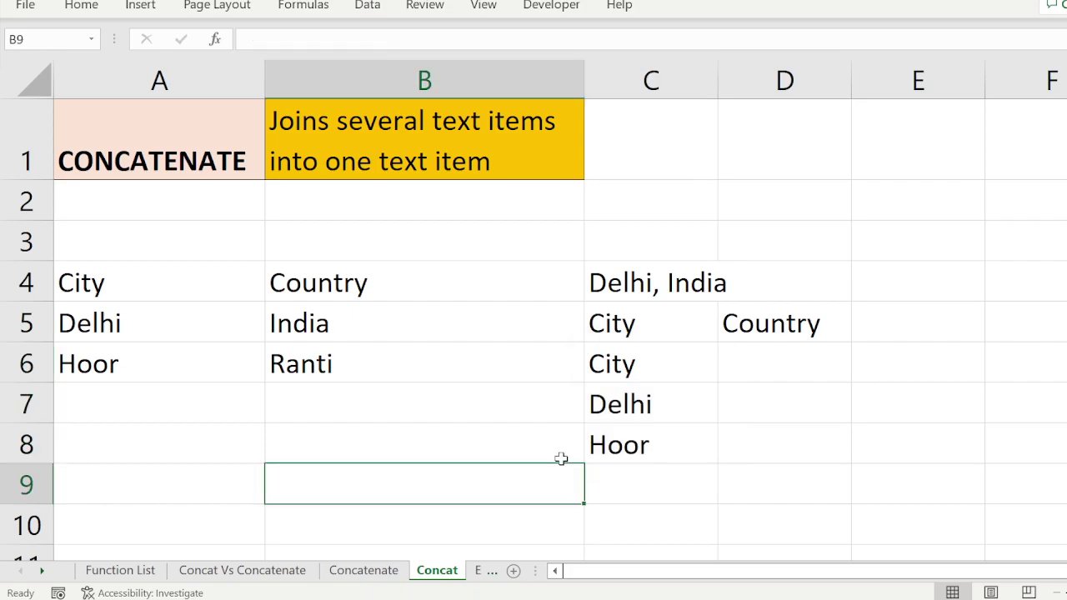
left_click(659, 360)
left_click(659, 393)
left_click(645, 448)
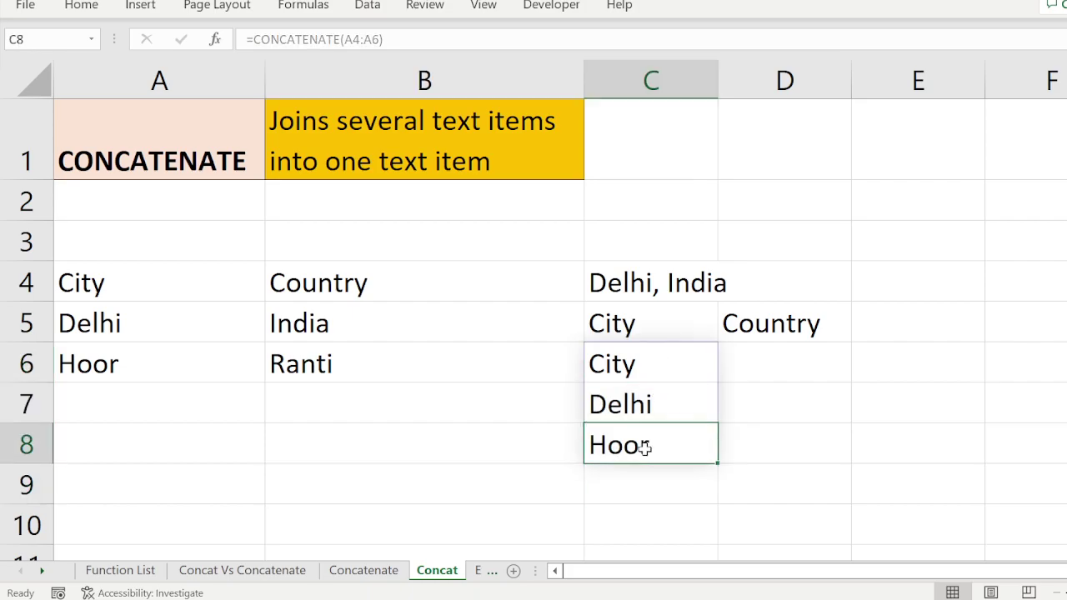
left_click(670, 366)
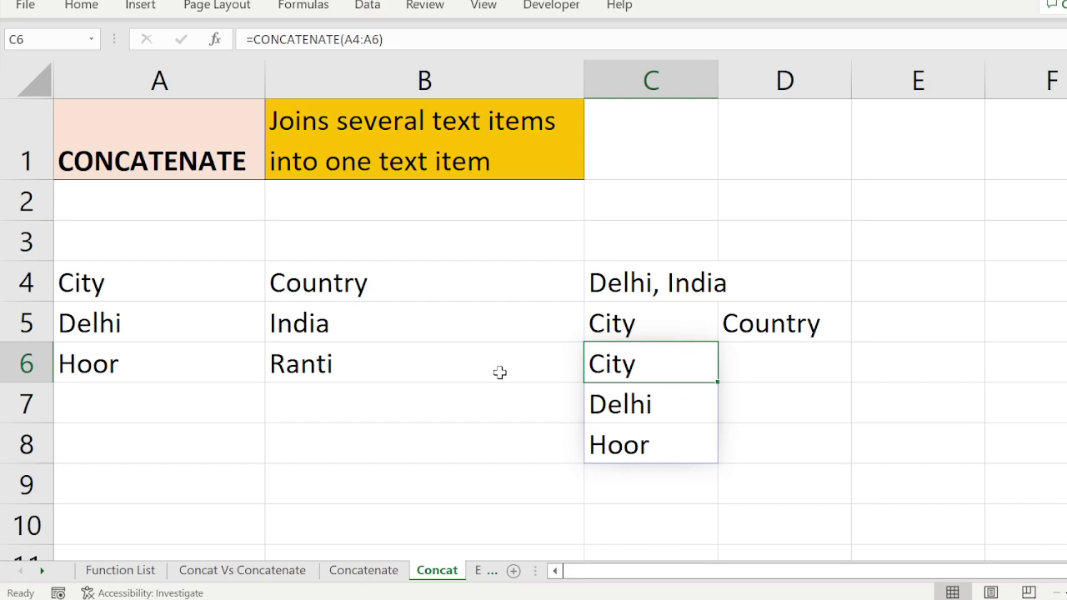
Fill A4:B6 with a light lavender background, replacing the first trial fill colour
left_click_drag(93, 291, 391, 358)
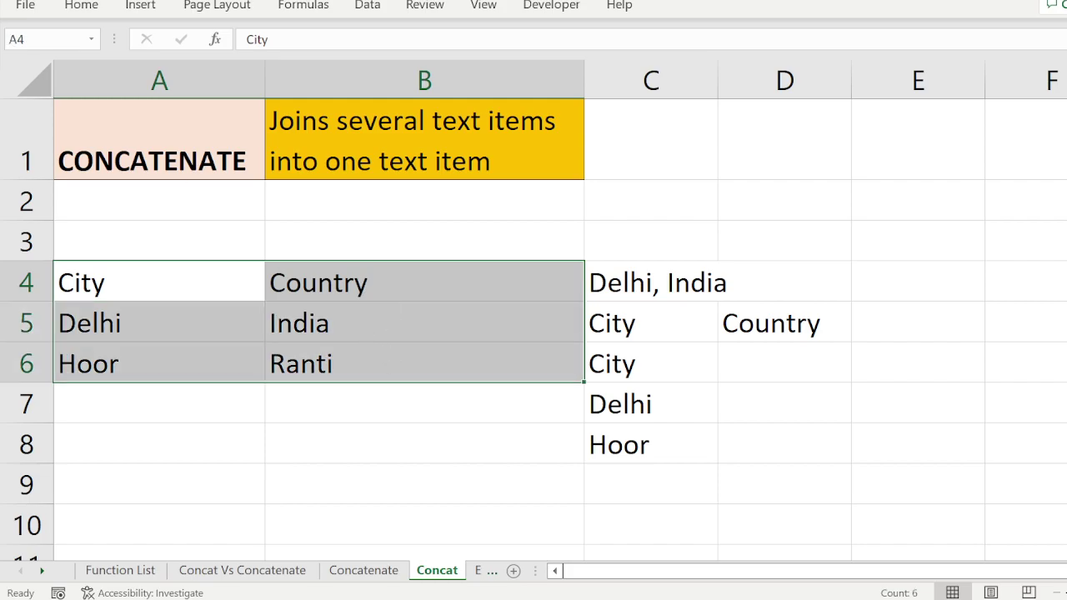
left_click(93, 7)
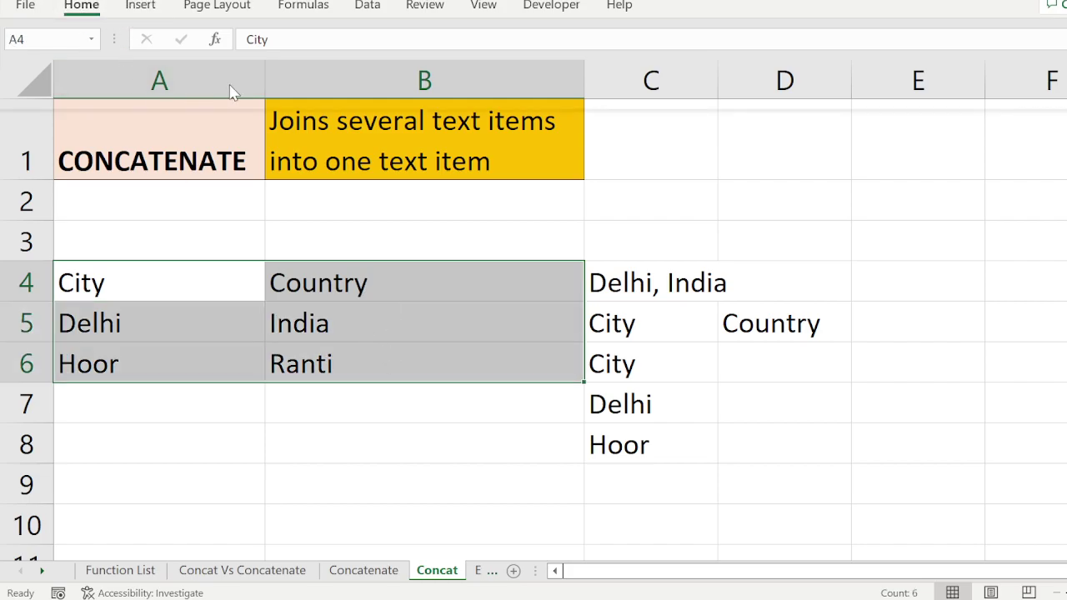
key("F4")
left_click(190, 308)
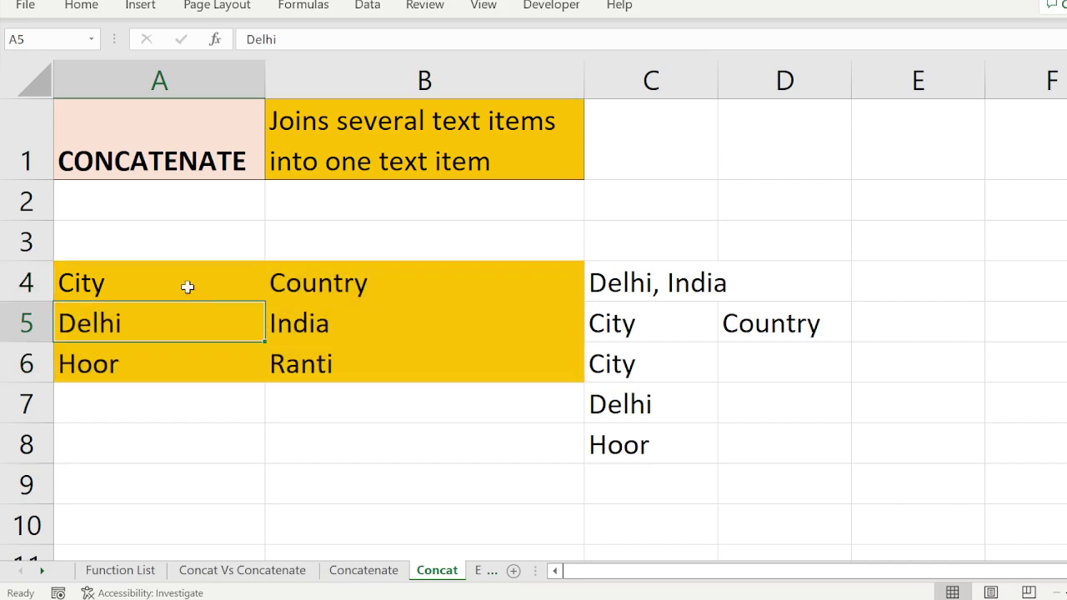
left_click(190, 283)
left_click_drag(348, 281, 424, 372)
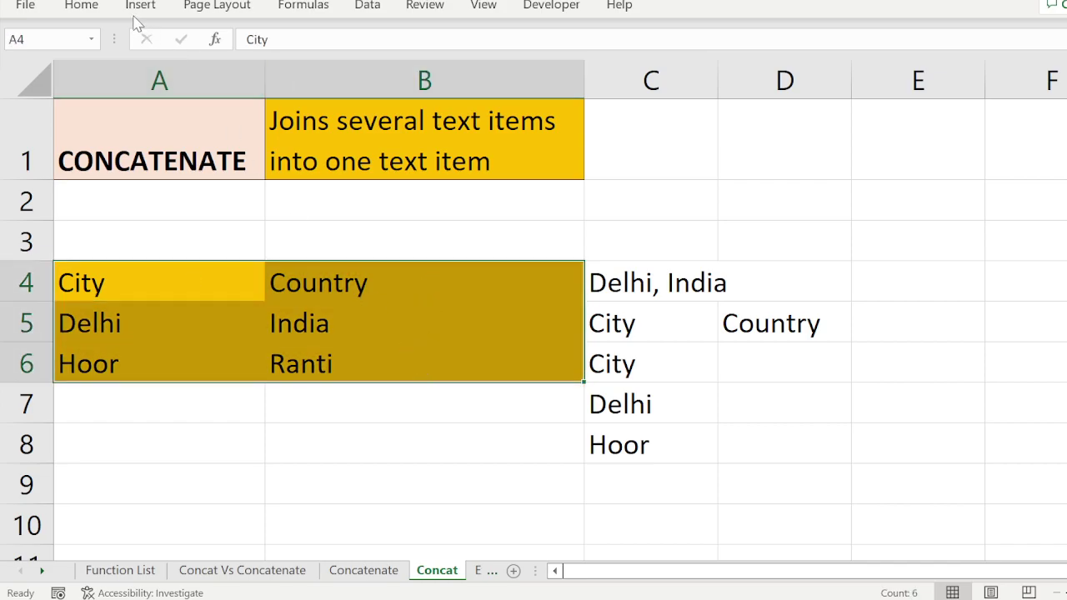
left_click(93, 8)
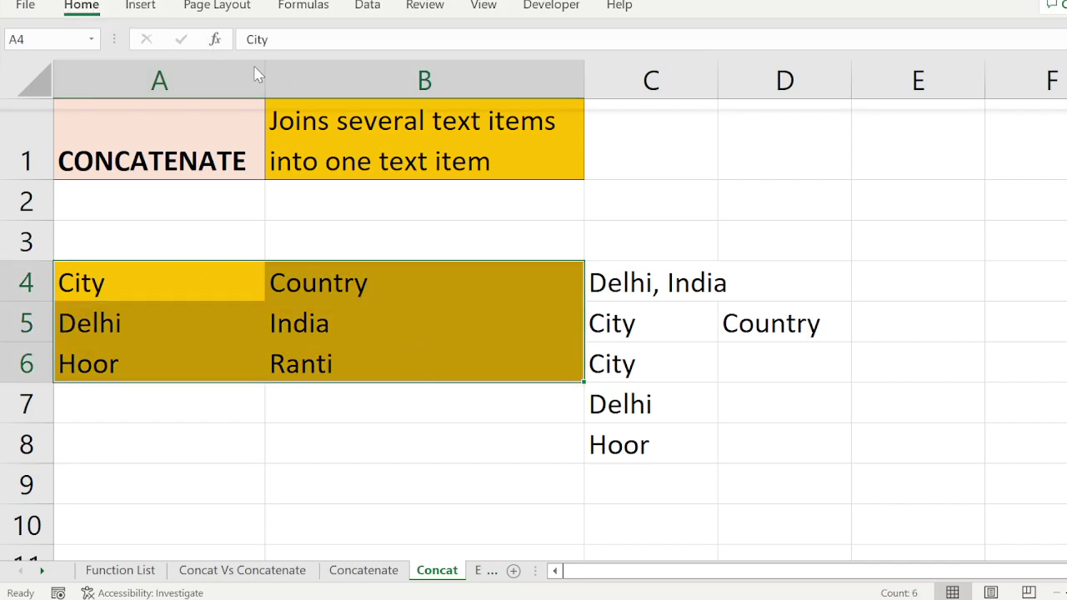
key("ctrl+z")
key("ctrl+z")
key("ctrl+z")
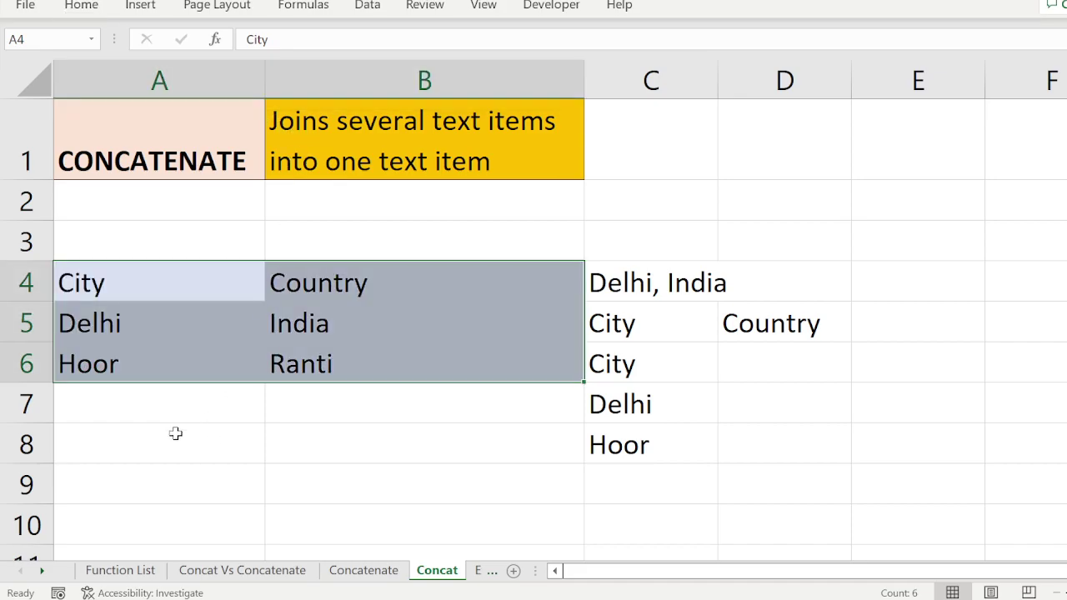
left_click(200, 406)
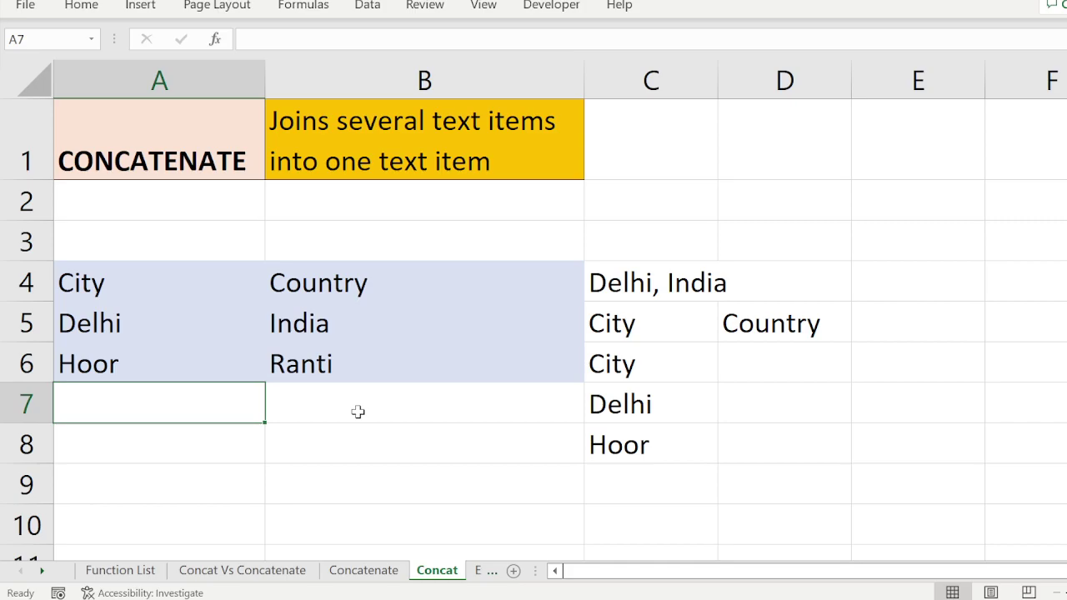
Enter =CONCATENATE(A4:B6) in A8 so the City/Country table spills into A8:B10
left_click(238, 436)
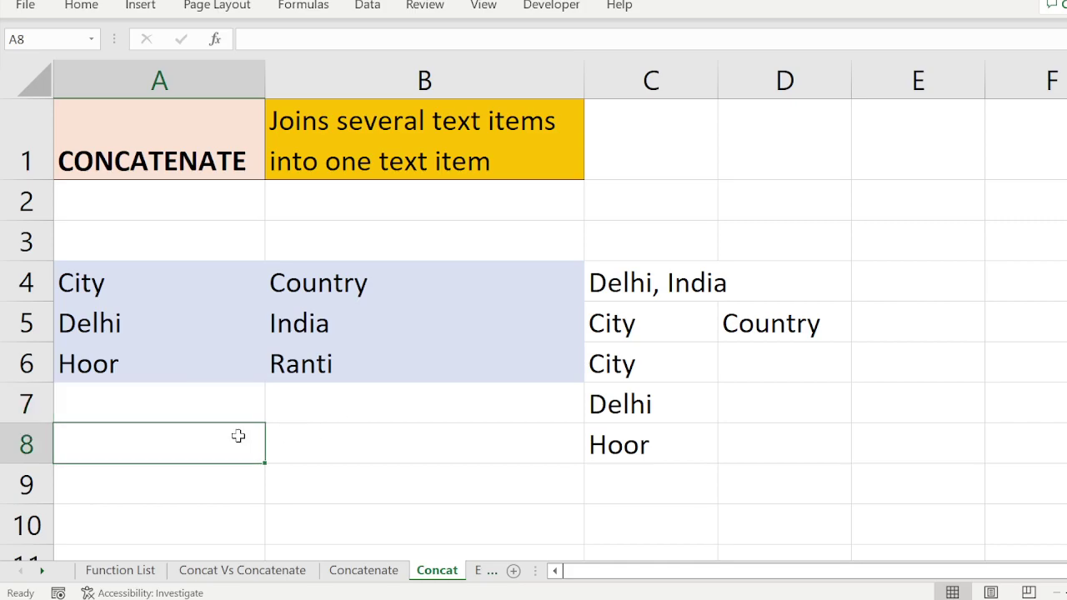
type("-")
key("BackSpace")
type("=")
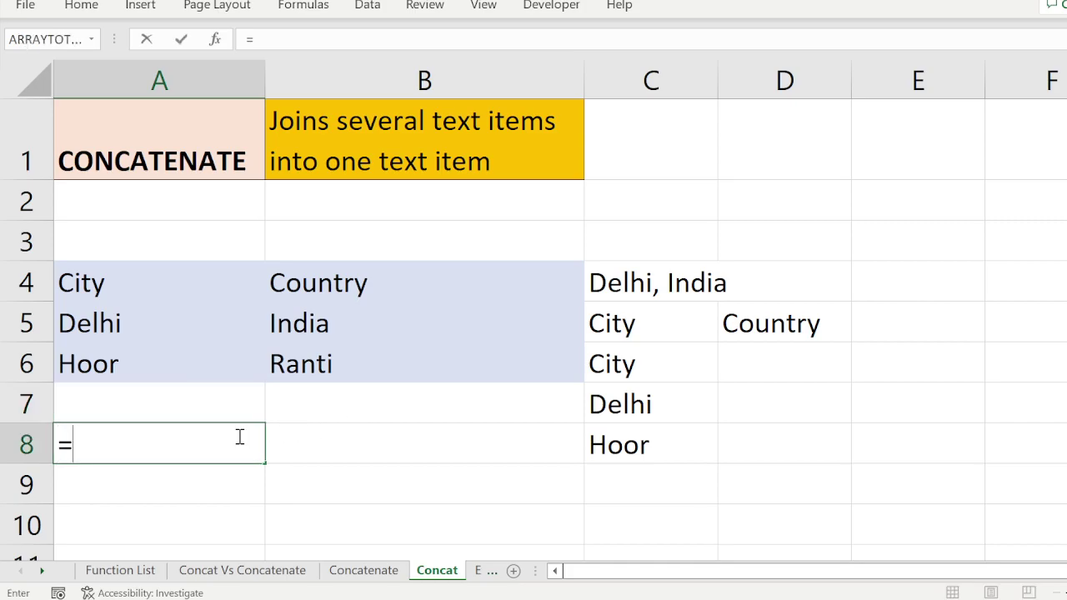
type("concat")
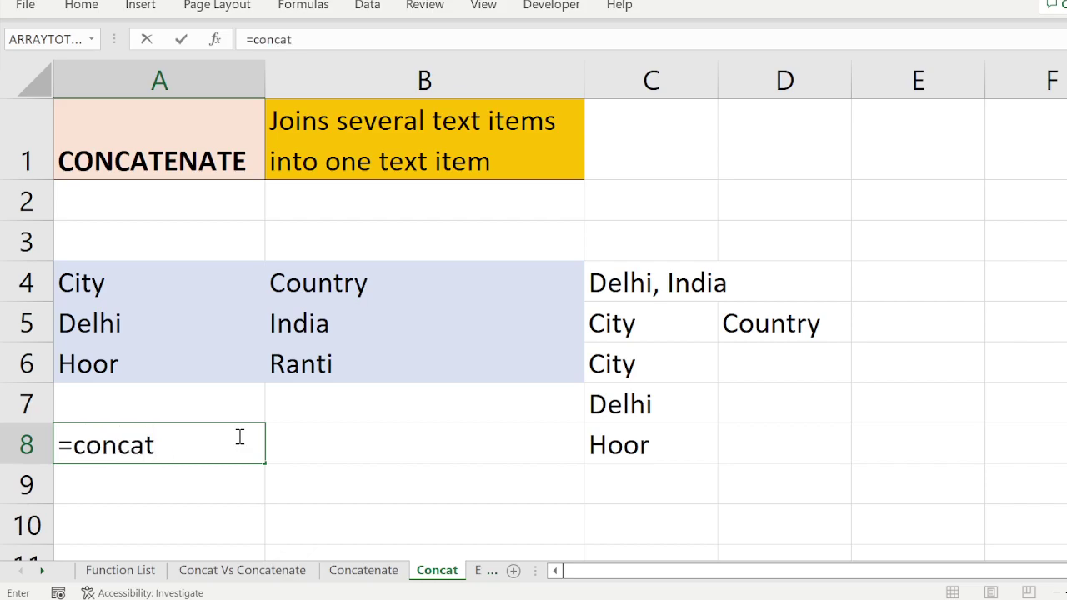
type("enate")
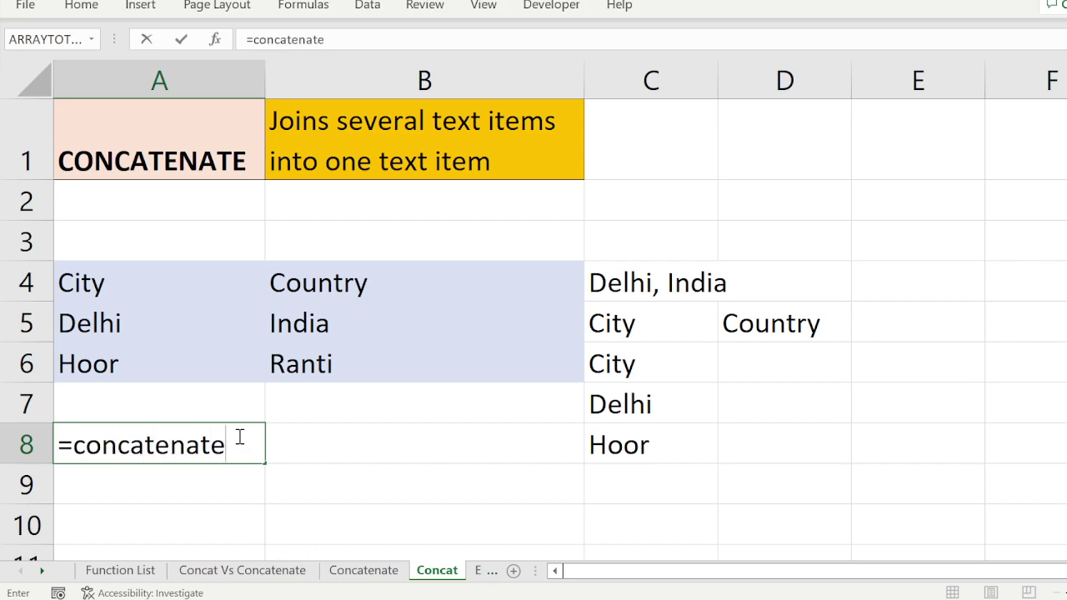
type("(")
left_click_drag(159, 276, 417, 353)
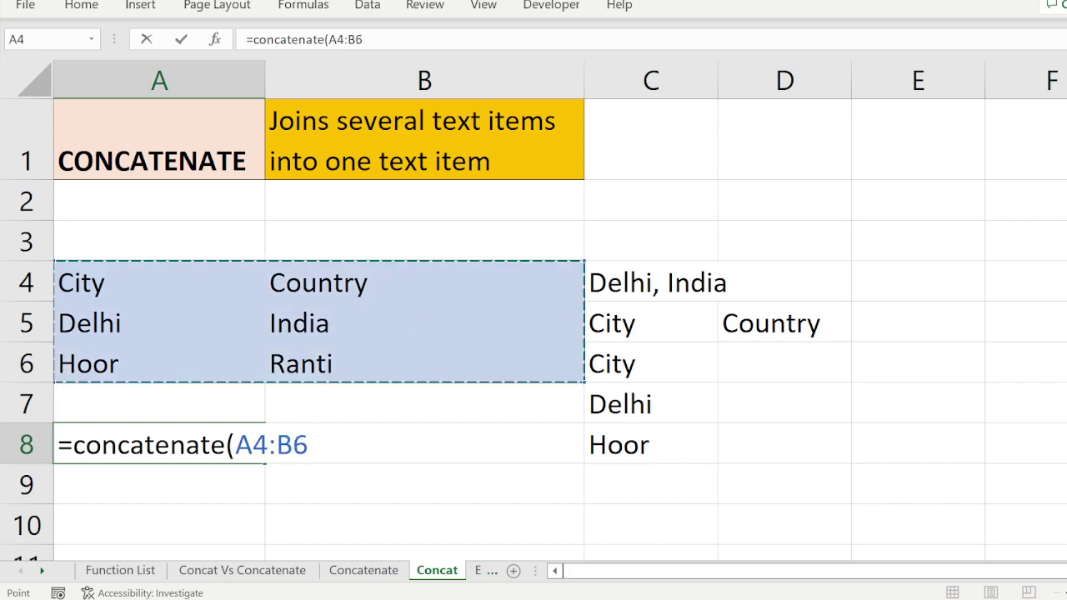
type(")")
key("Return")
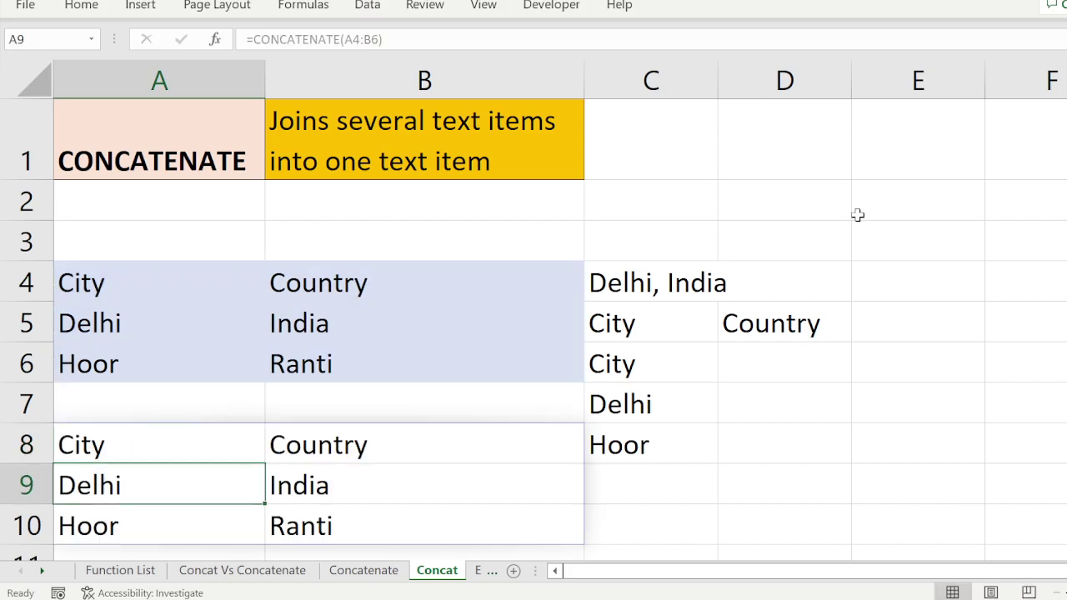
left_click_drag(135, 440, 392, 511)
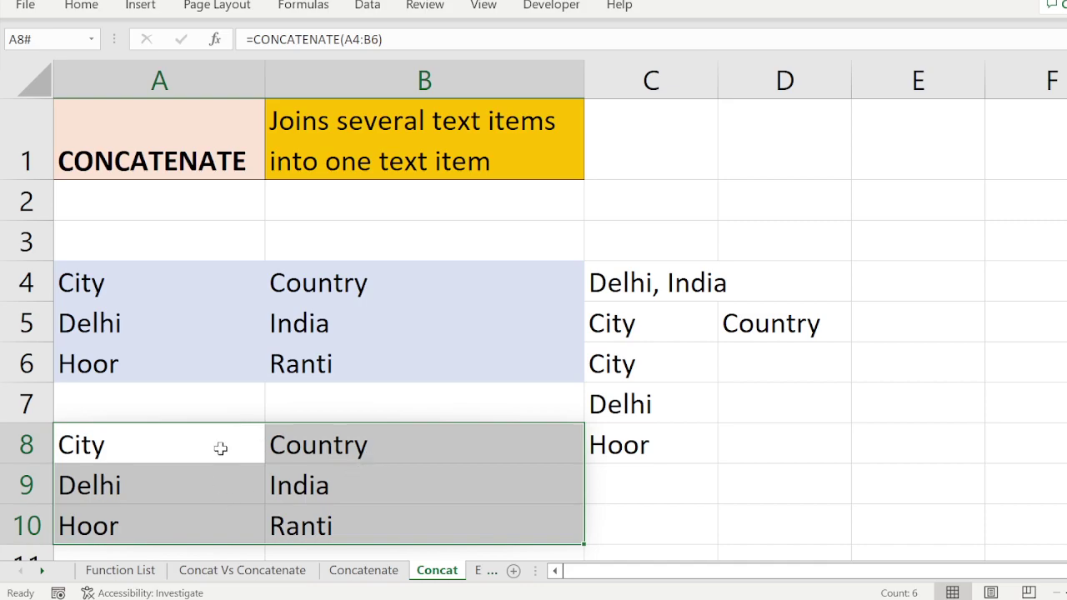
left_click_drag(218, 445, 377, 527)
left_click(198, 151)
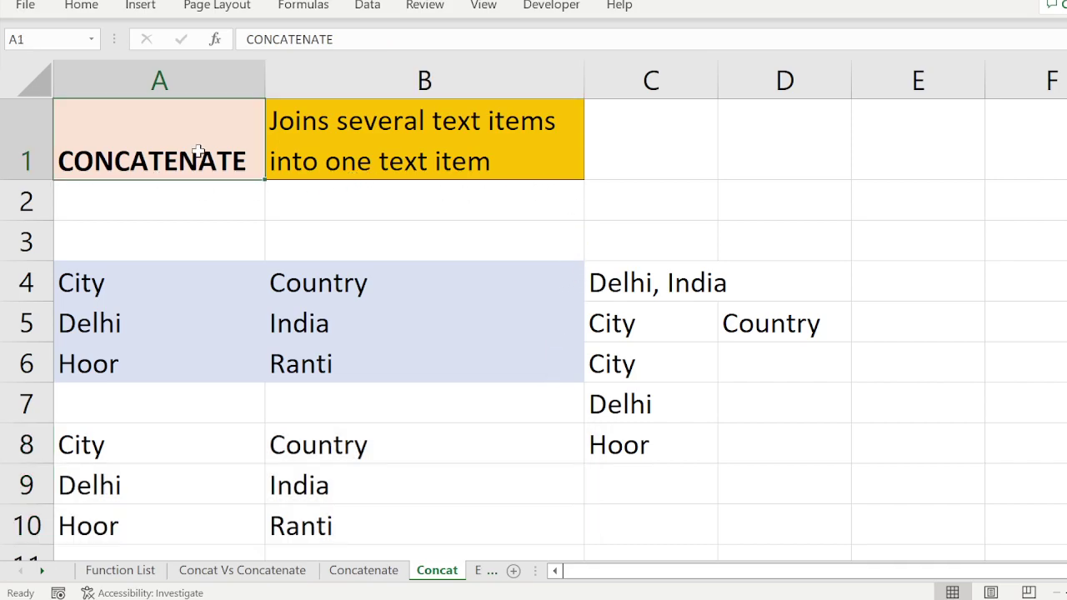